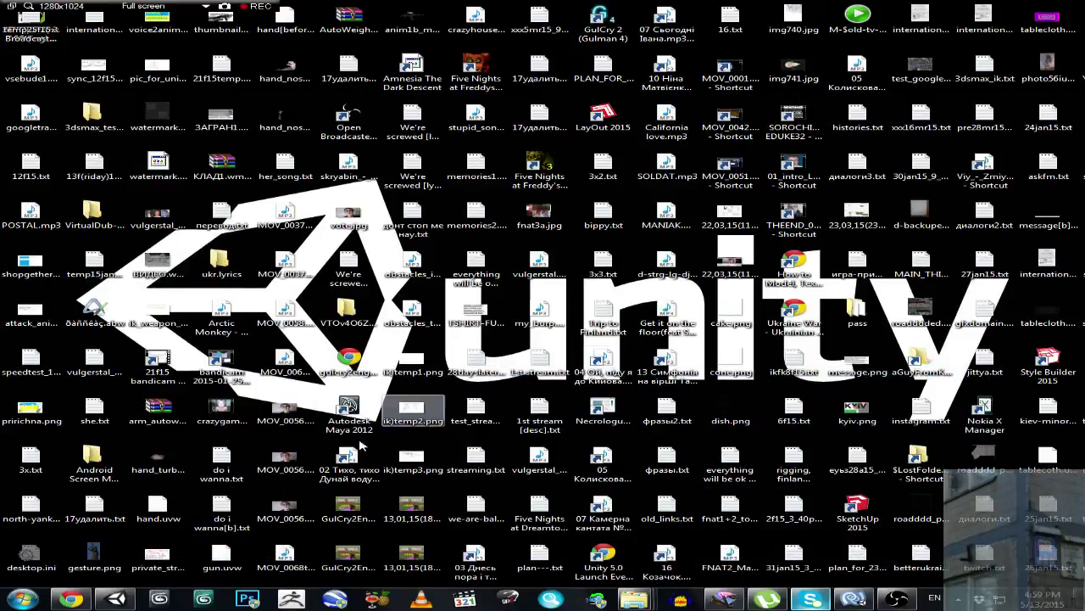
Switch to the Unity editor and maximize the Game view.
left_click(116, 599)
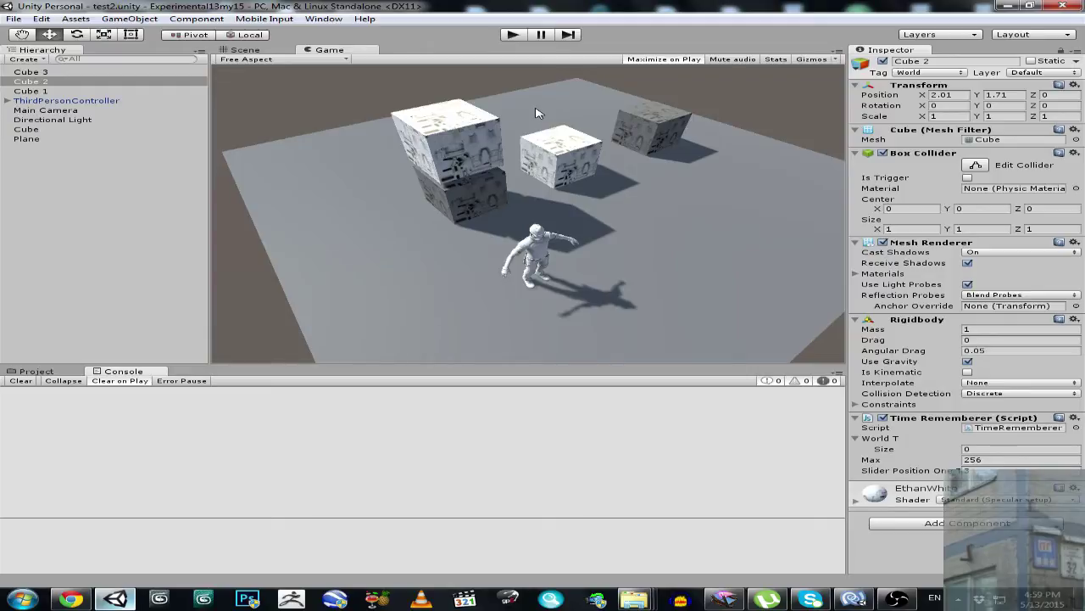
right_click(347, 54)
left_click(386, 56)
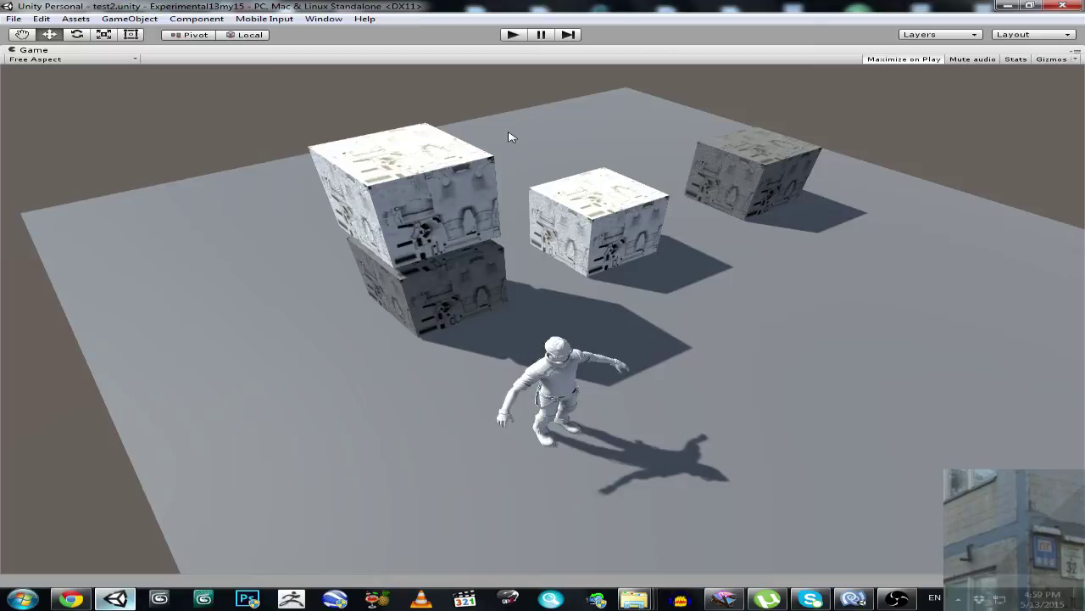
Play the scene and run the character into the two stacked cubes to knock them apart.
left_click(513, 37)
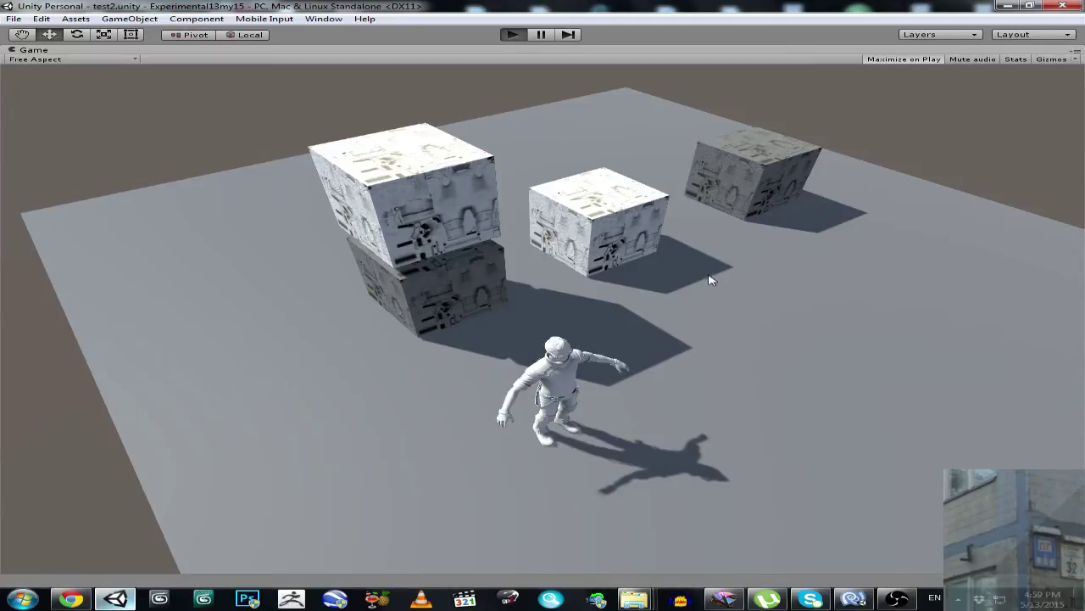
key("w")
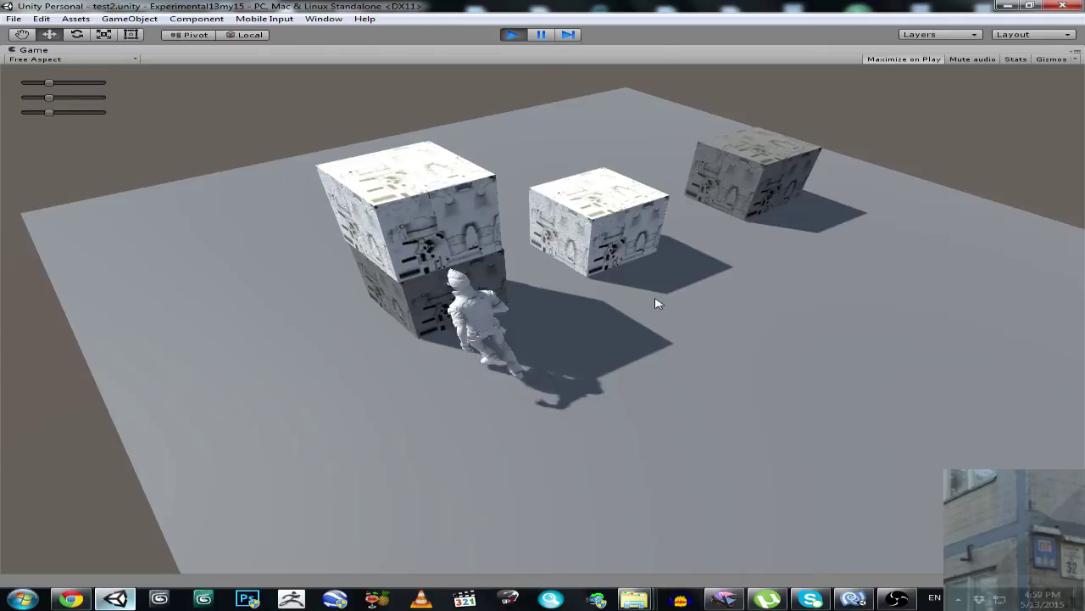
key("a")
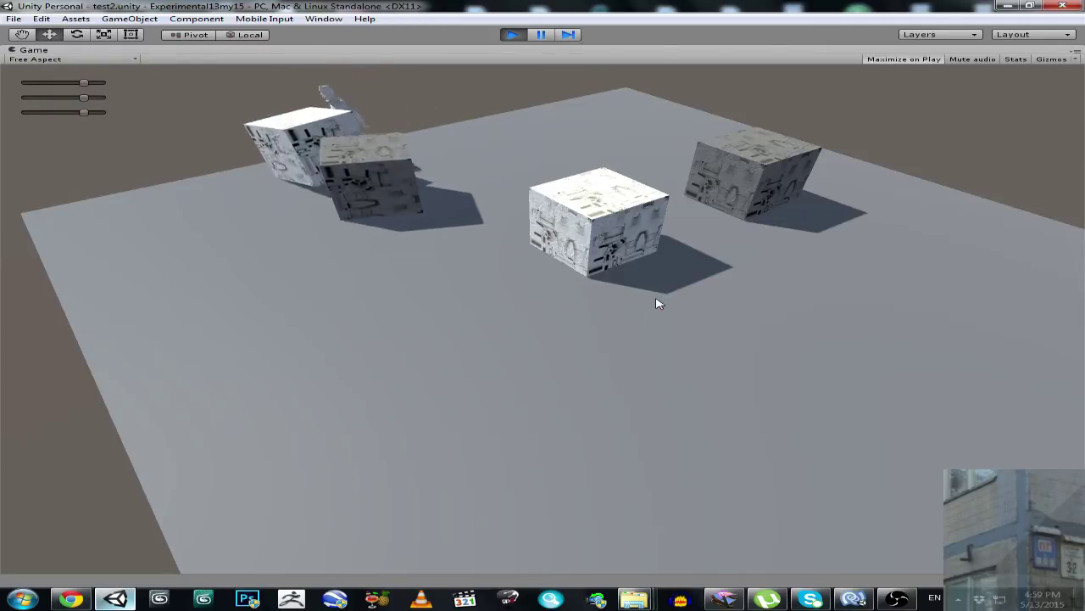
key("w")
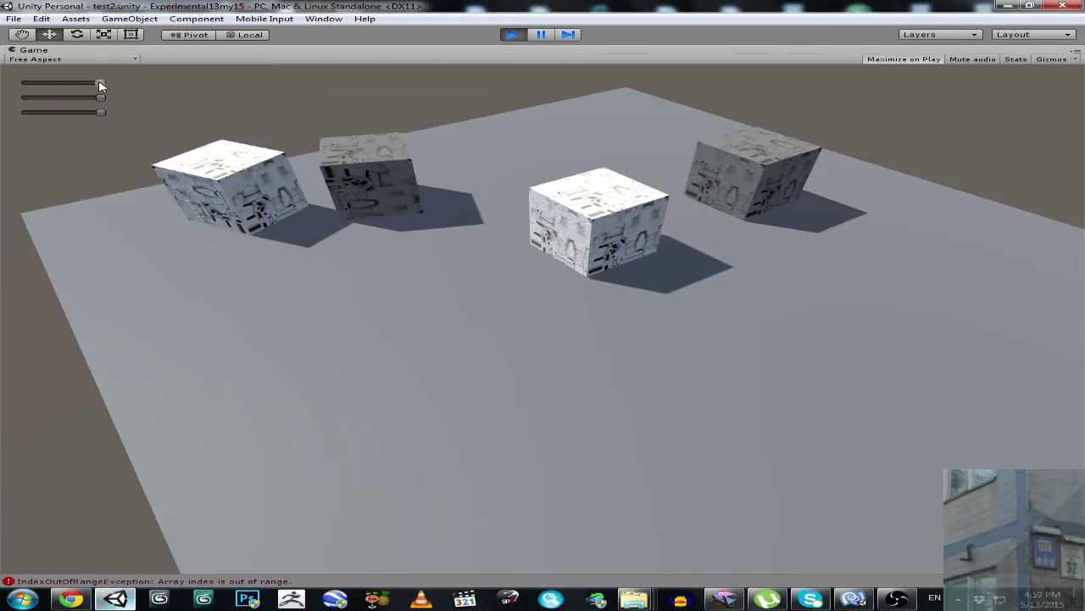
Rewind the character, the lower cube and the upper cube to their starting positions with their individual time sliders.
left_click_drag(100, 84, 26, 84)
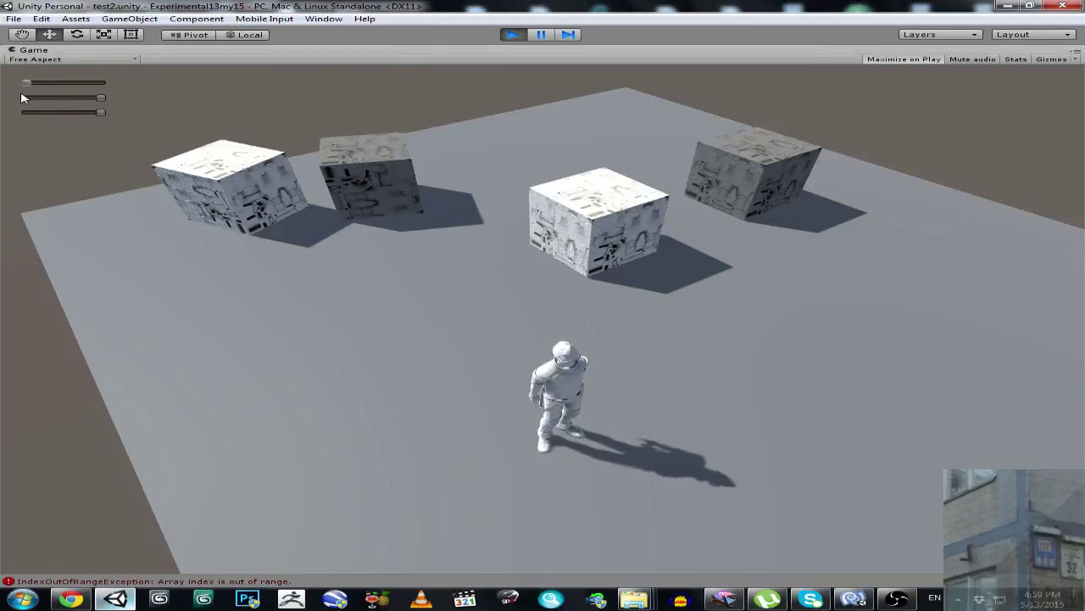
left_click(23, 98)
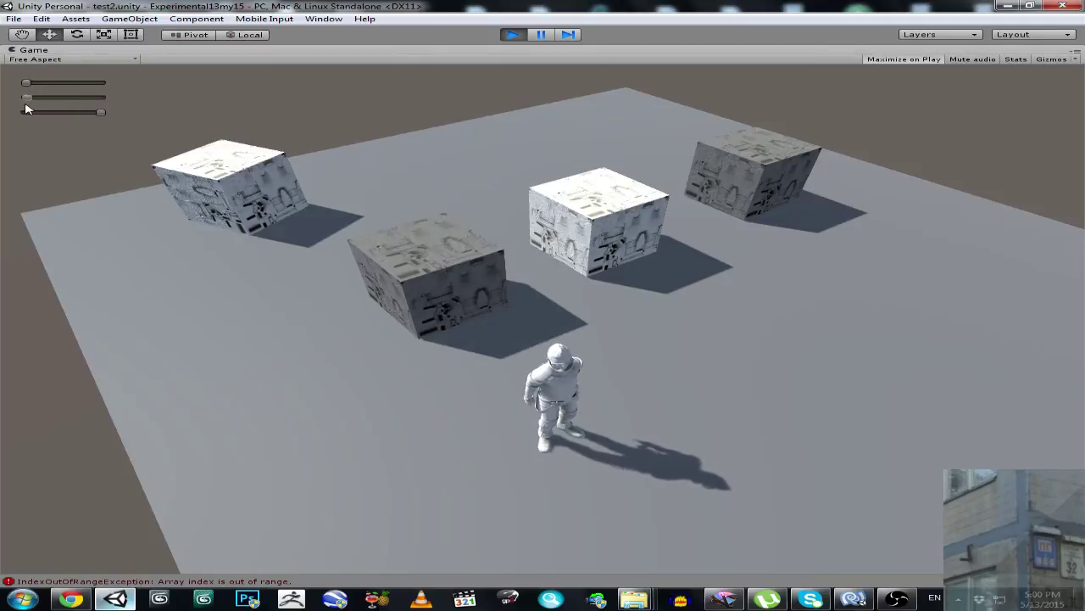
left_click(76, 100)
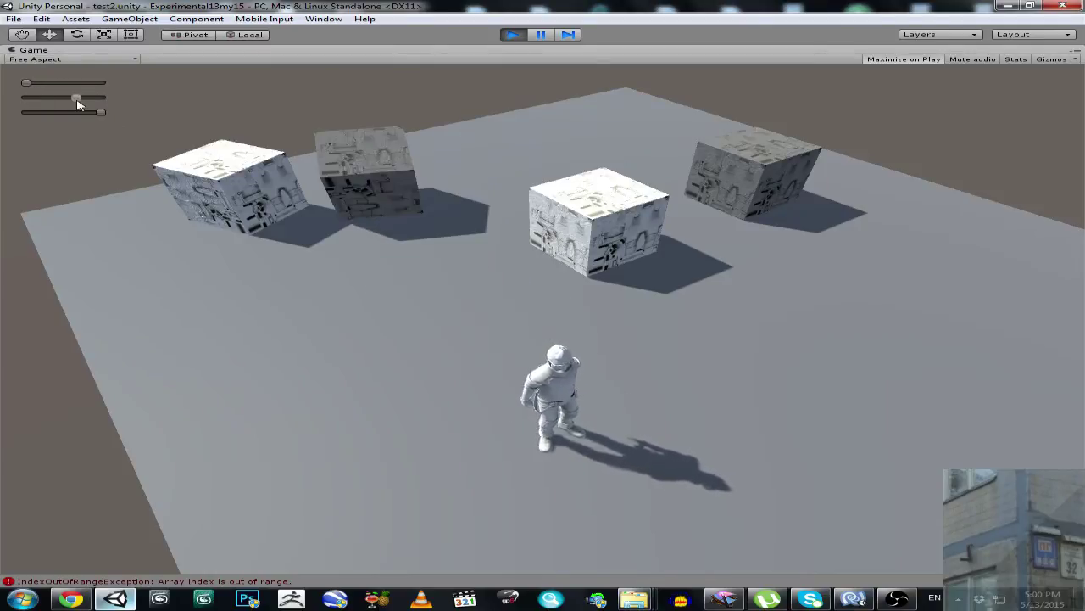
left_click(26, 98)
left_click(67, 114)
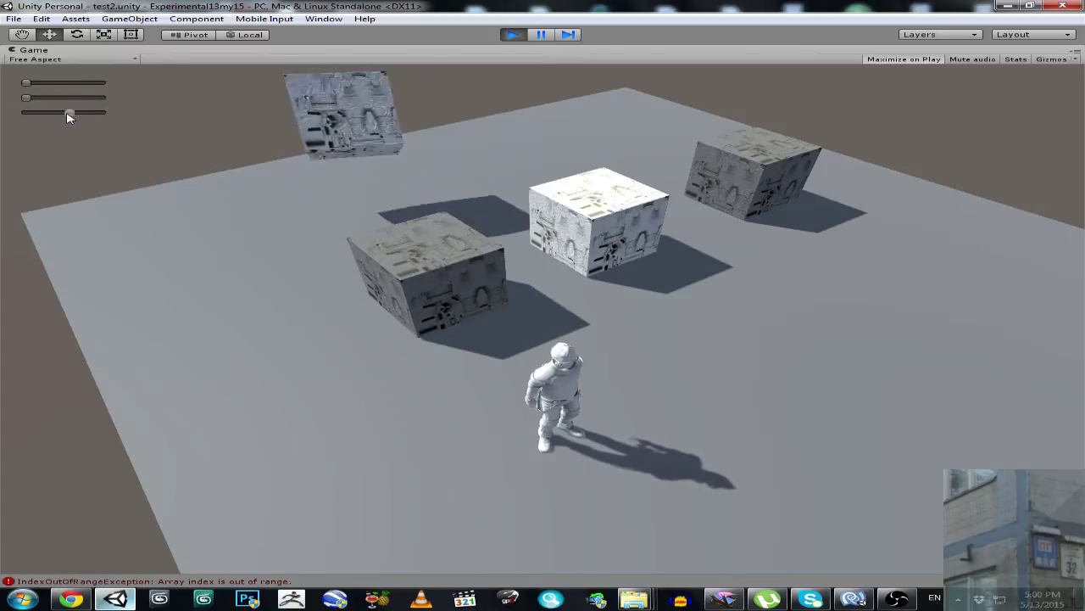
left_click(25, 113)
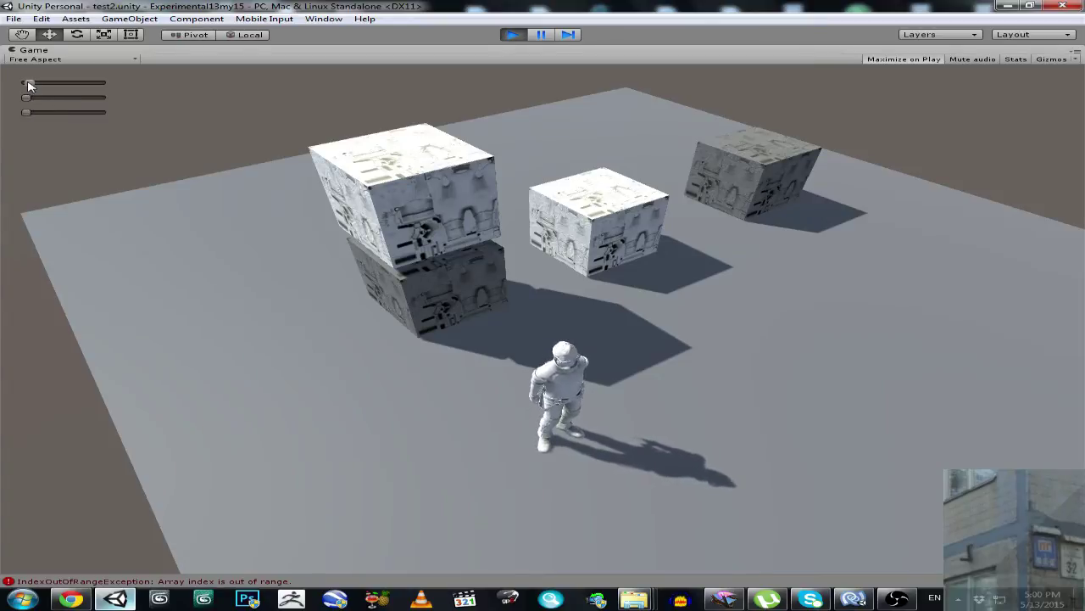
Scrub the three time sliders independently to test mixed time positions, and stop the play test.
left_click_drag(28, 85, 128, 114)
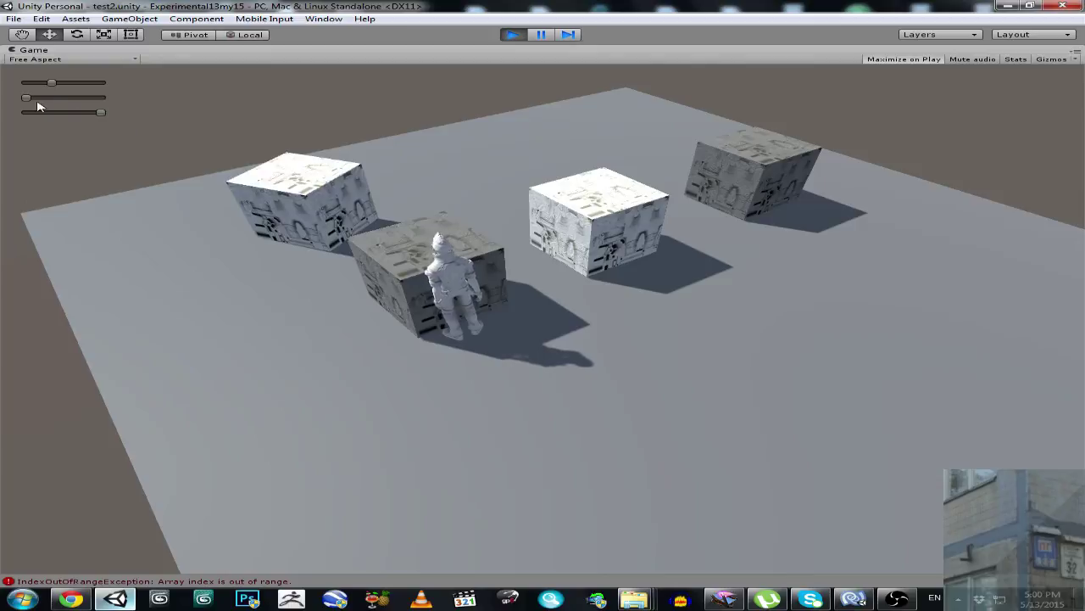
left_click_drag(29, 98, 2, 119)
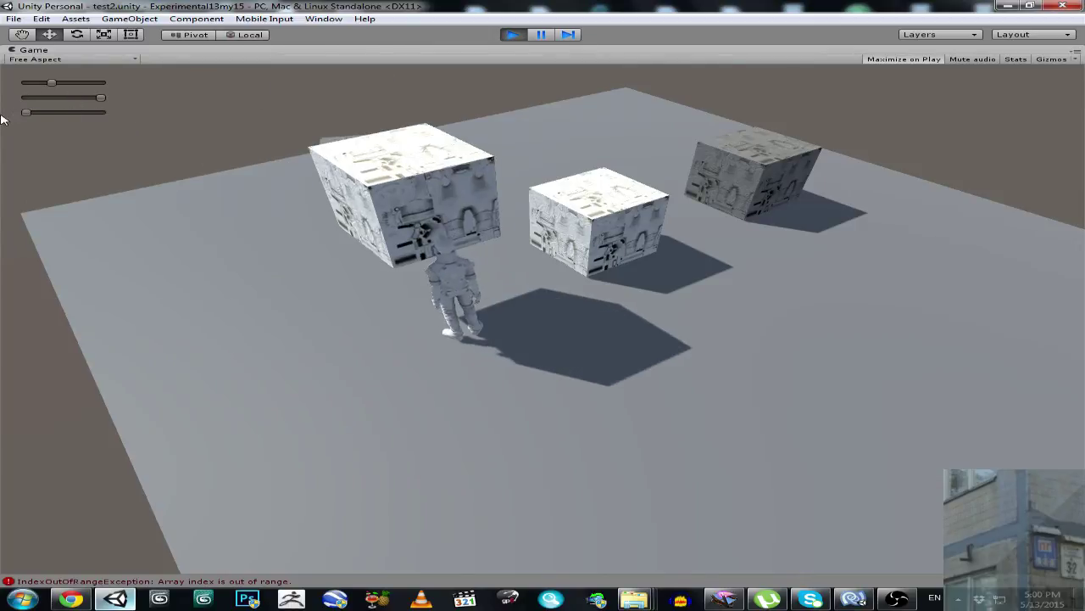
left_click_drag(100, 103, 143, 103)
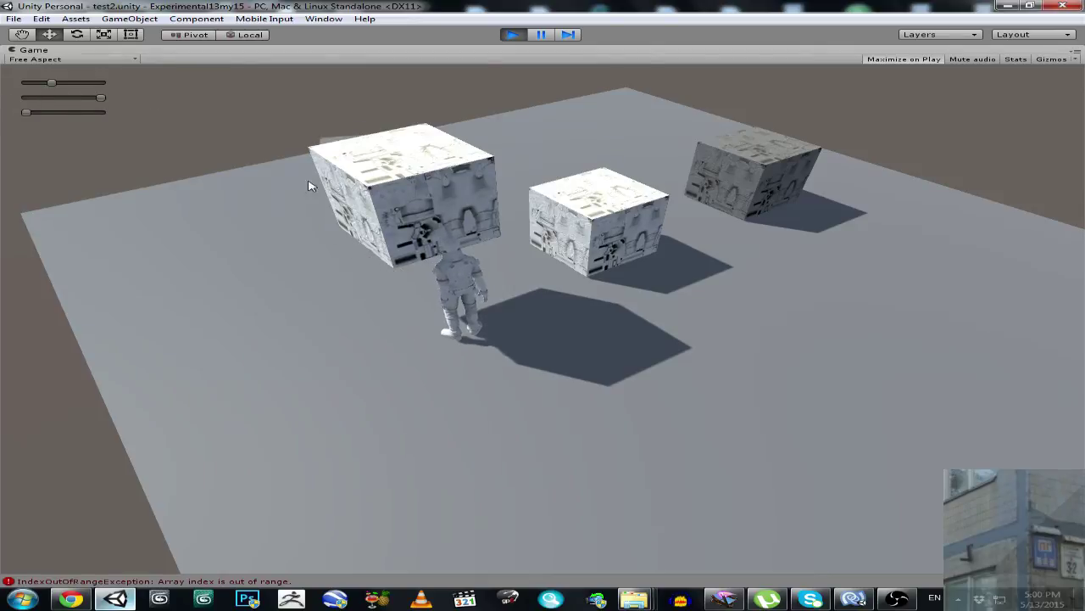
left_click_drag(53, 84, 25, 85)
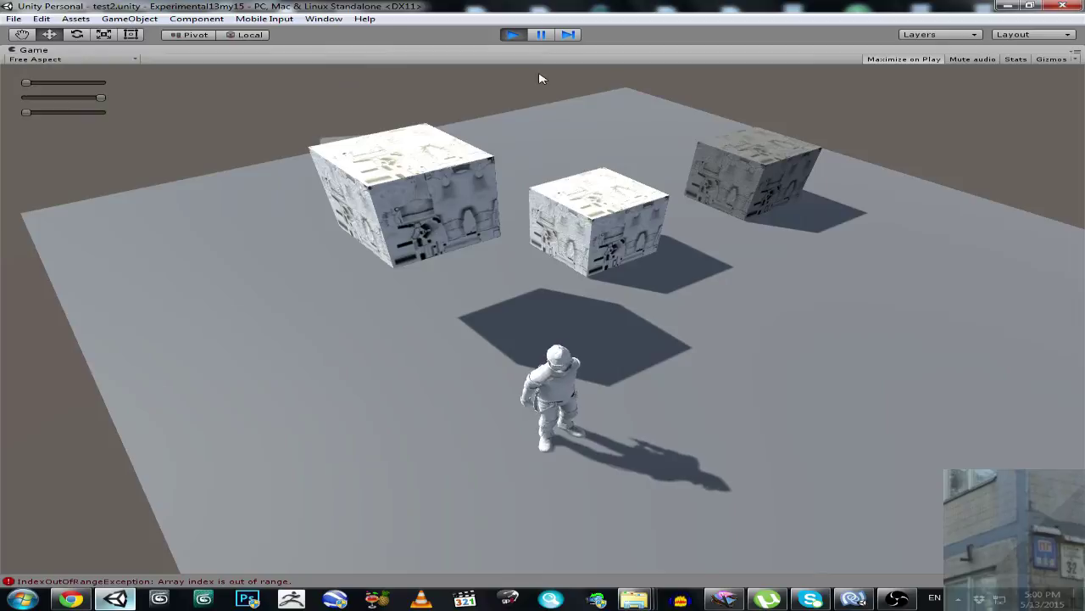
left_click(512, 34)
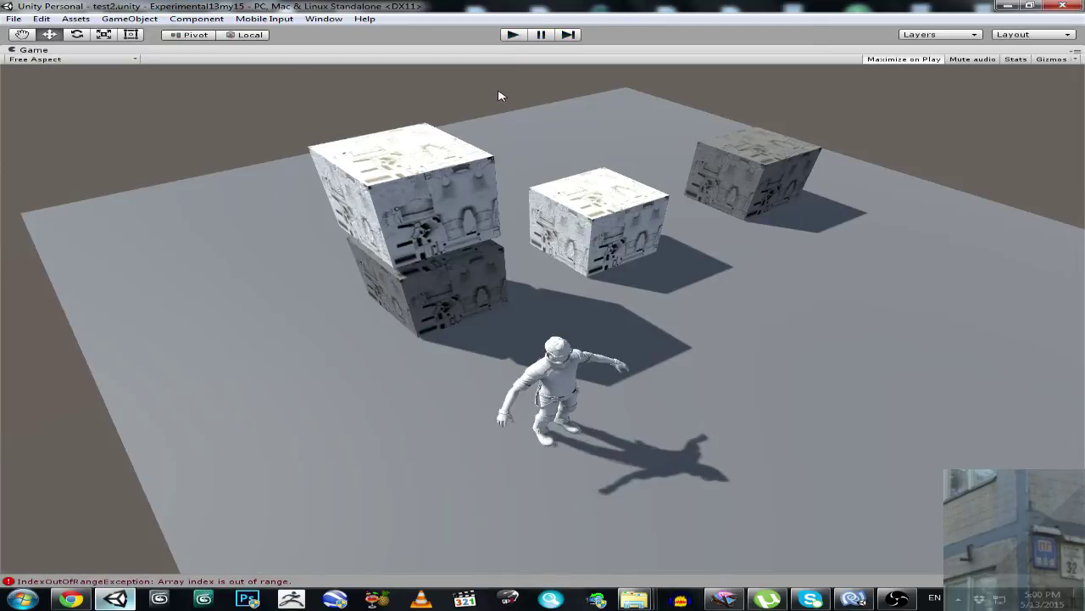
Play the scene again, rewind the character and lower cube, and scrub the upper cube's time slider.
left_click(517, 35)
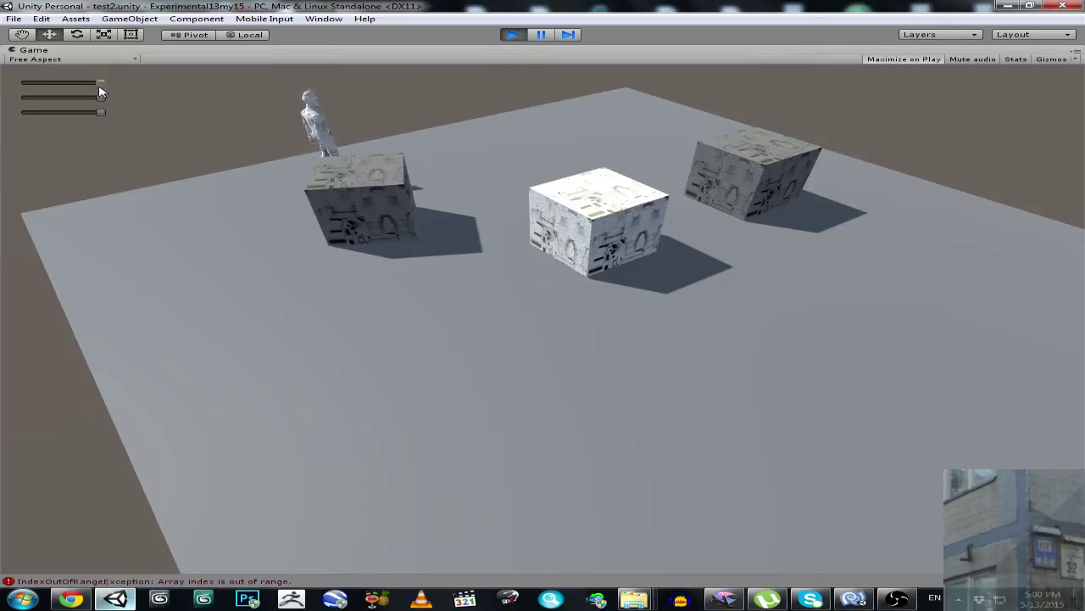
left_click_drag(101, 86, 59, 118)
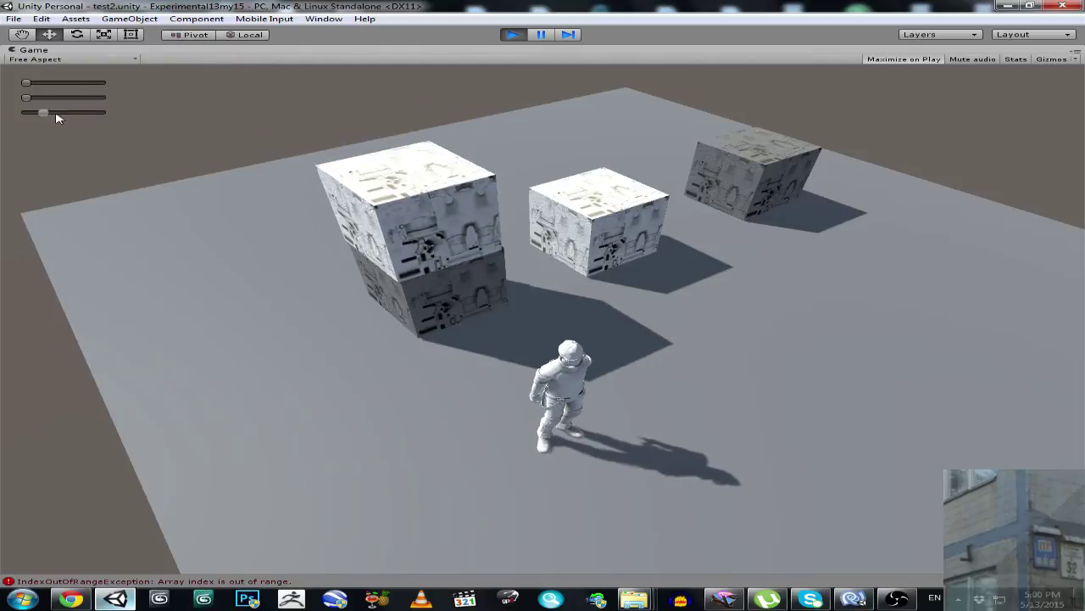
left_click_drag(61, 117, 91, 124)
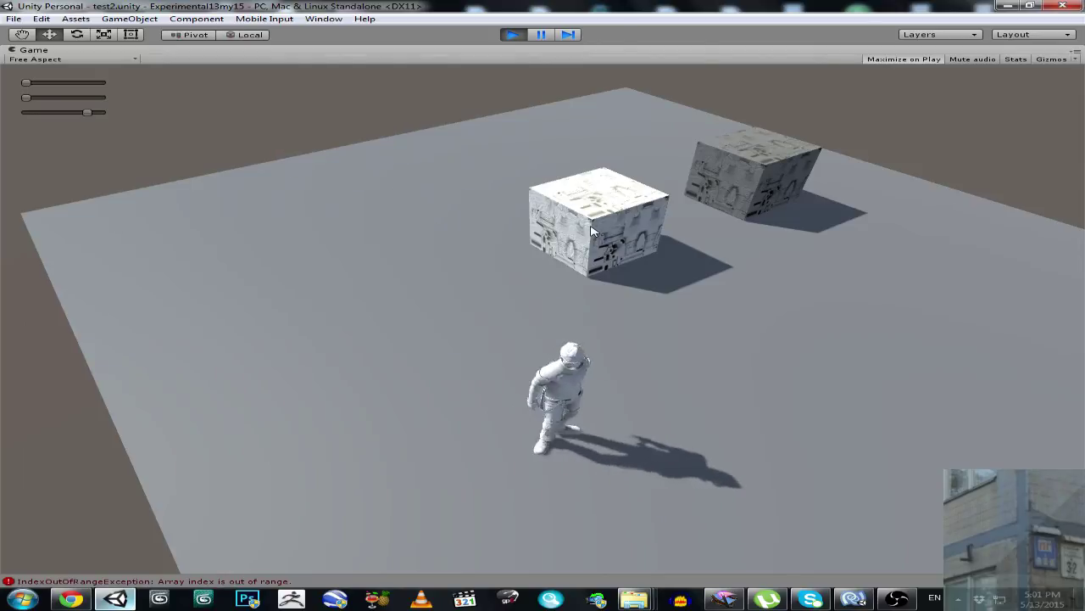
Run the character past the middle cube and rewind all three time sliders to the start.
key("w")
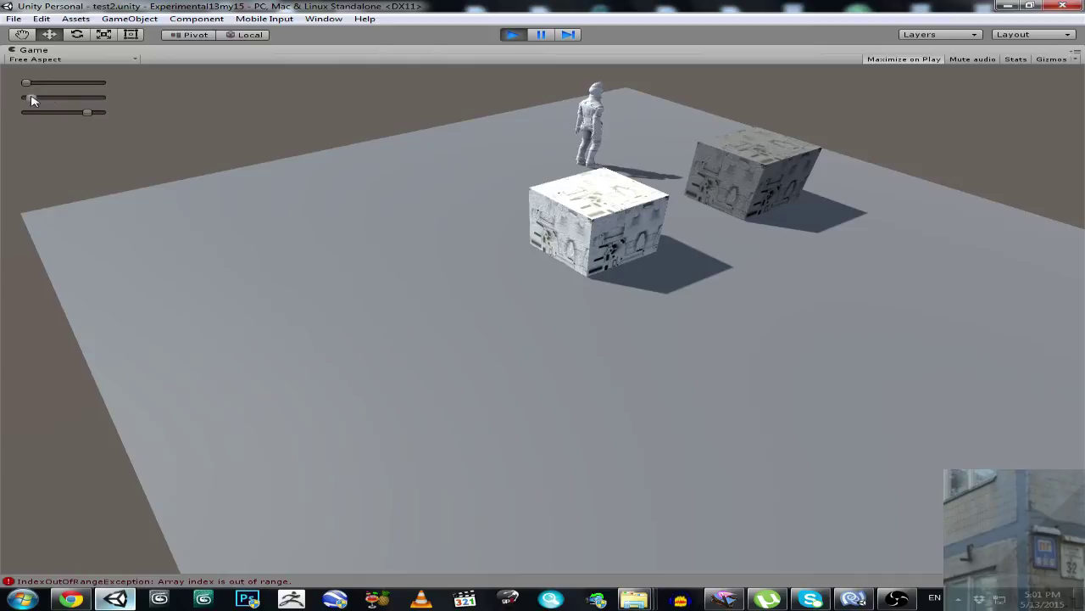
mouse_move(26, 98)
left_mouse_down()
mouse_move(102, 97)
mouse_move(74, 85)
mouse_move(102, 85)
mouse_move(107, 114)
mouse_move(25, 98)
left_mouse_up()
left_click_drag(100, 112, 26, 112)
left_click_drag(101, 84, 1, 95)
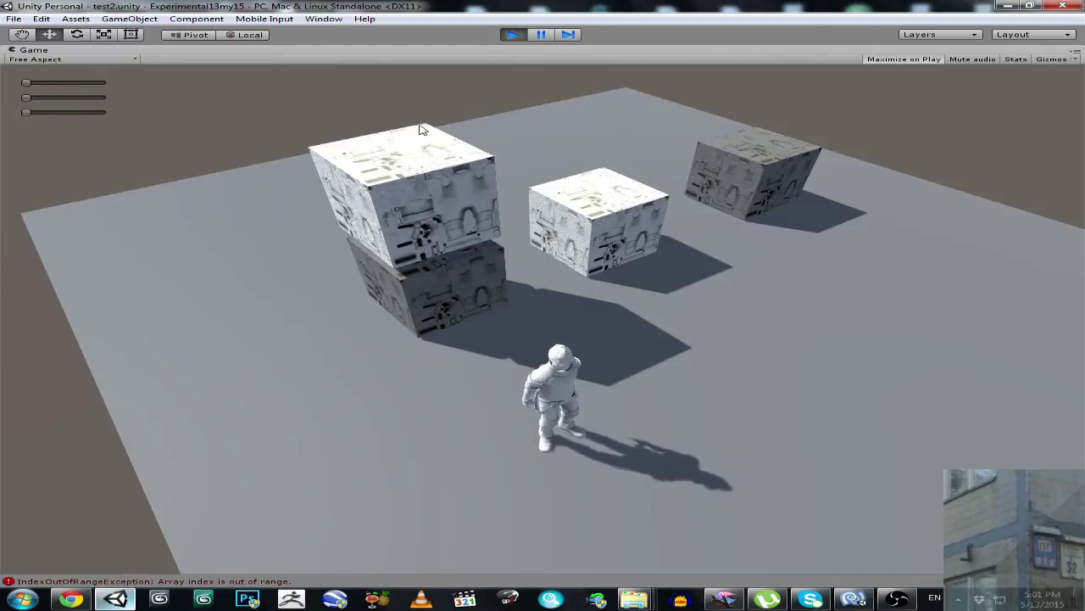
Run the character around the plane to scatter the stacked cubes, testing the return to their starting positions.
key("w")
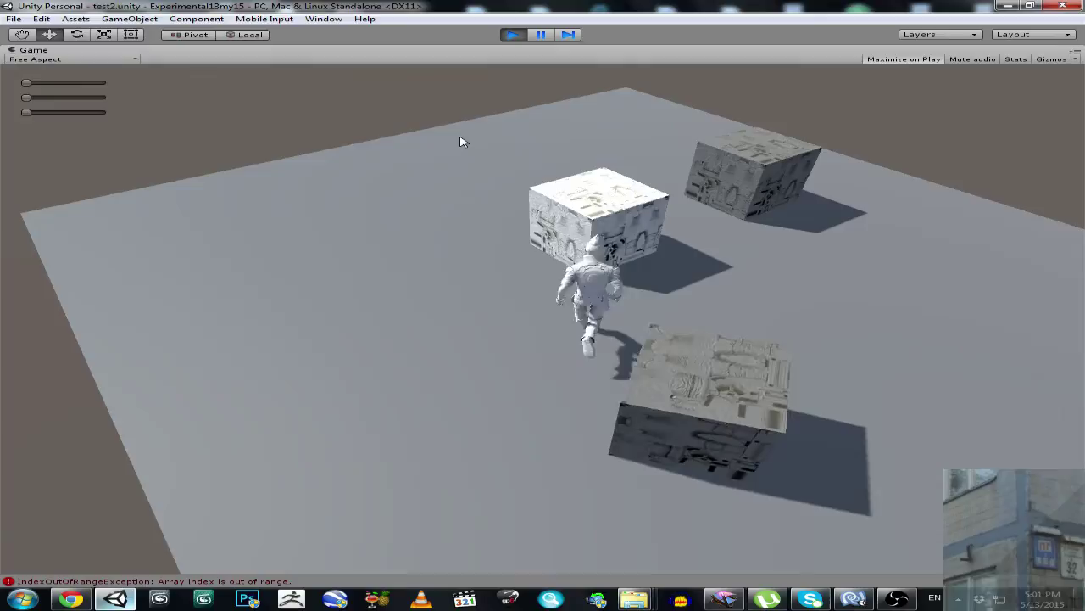
key("d")
left_click(368, 176)
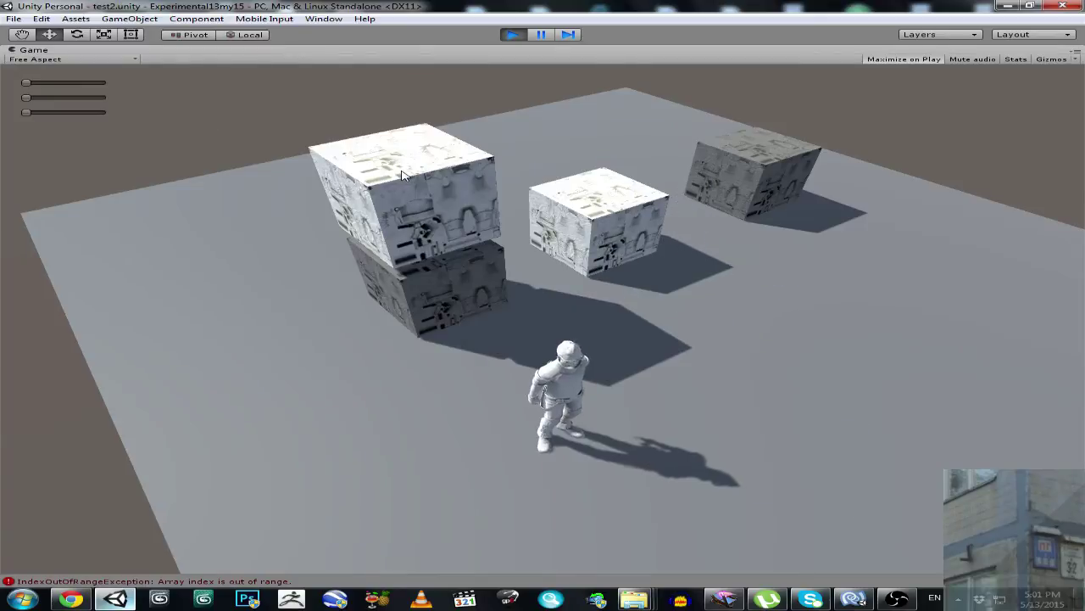
left_click(368, 176)
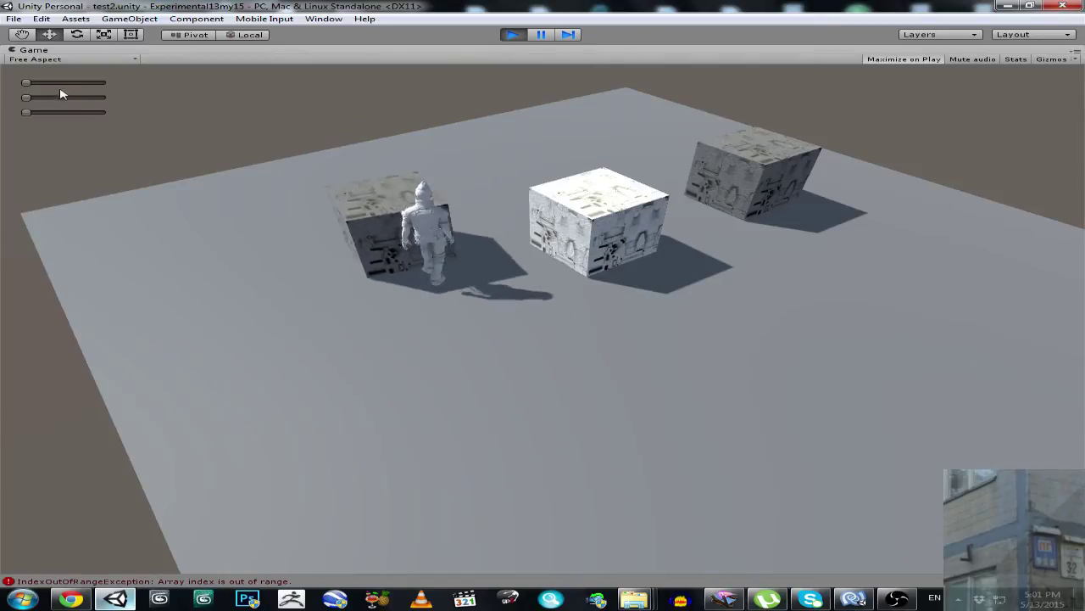
Test rewinding the character and upper cube while the lower cube's slider stays at its latest moment, and stop the play test.
left_click_drag(25, 83, 31, 117)
left_click_drag(82, 87, 27, 97)
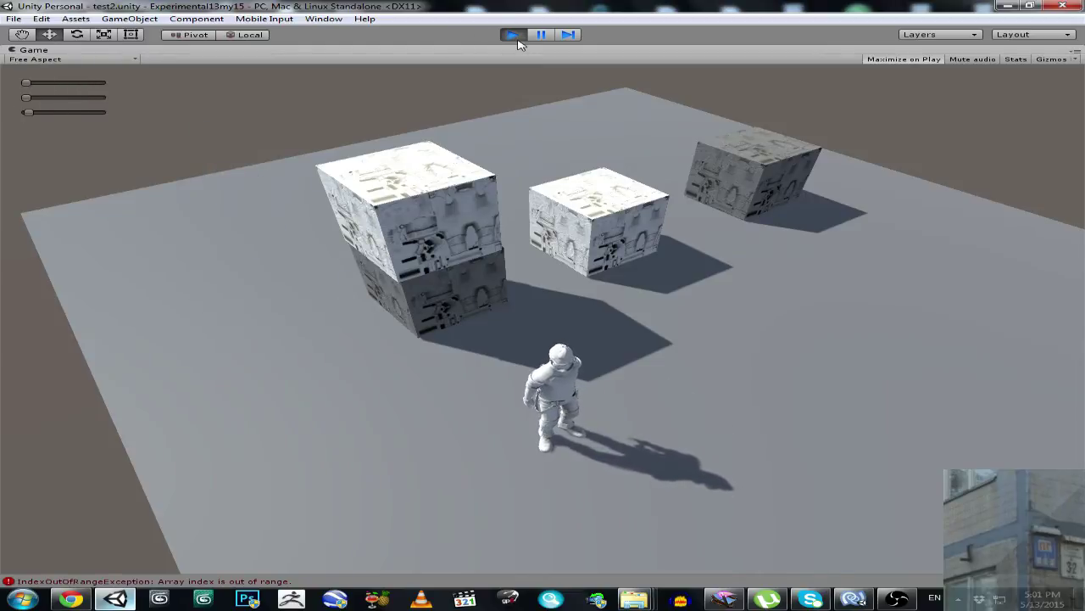
left_click_drag(37, 88, 106, 98)
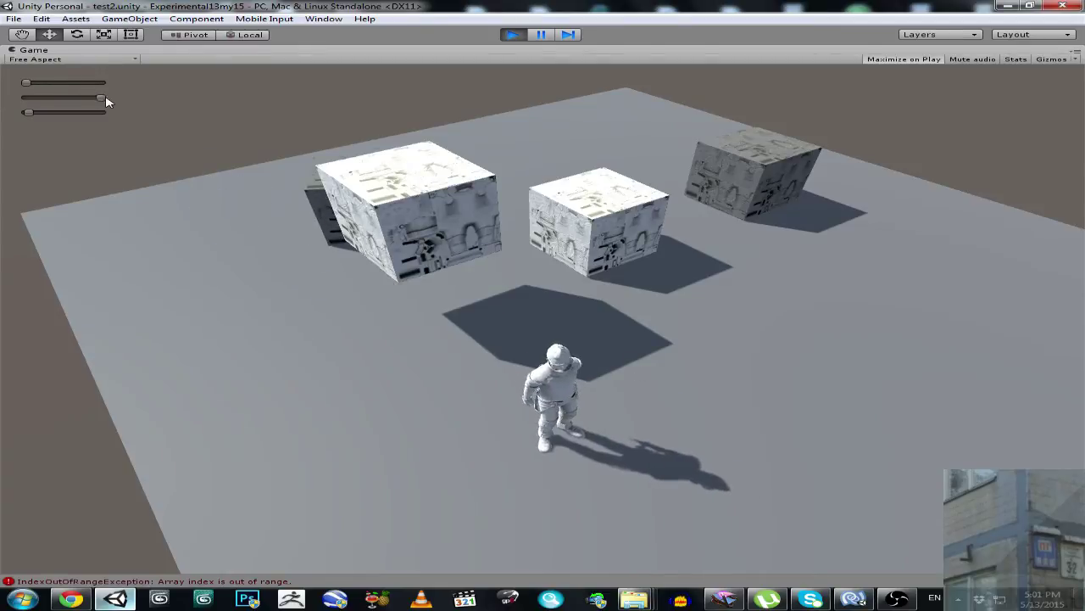
mouse_move(35, 111)
left_mouse_down()
mouse_move(141, 116)
mouse_move(25, 113)
left_mouse_up()
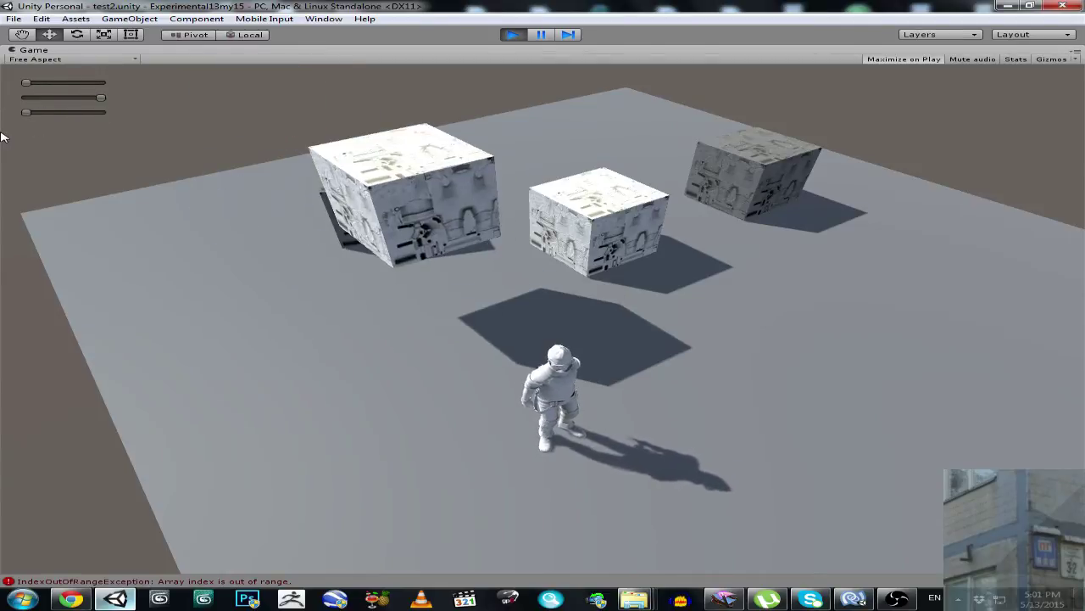
left_click(511, 36)
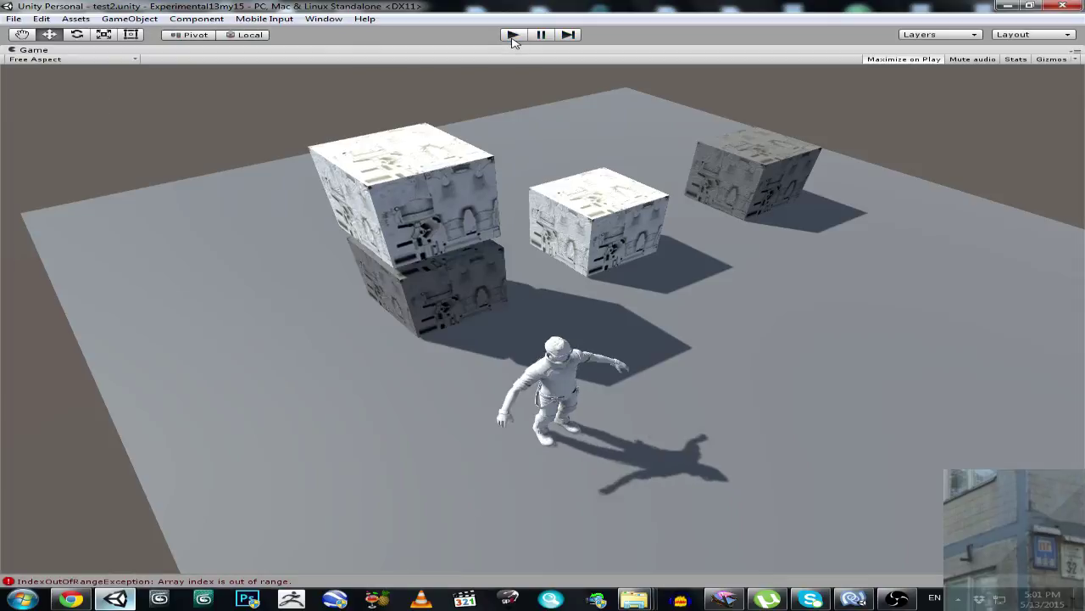
Restore the Game view to the normal editor layout and clear the console.
right_click(498, 53)
left_click(516, 58)
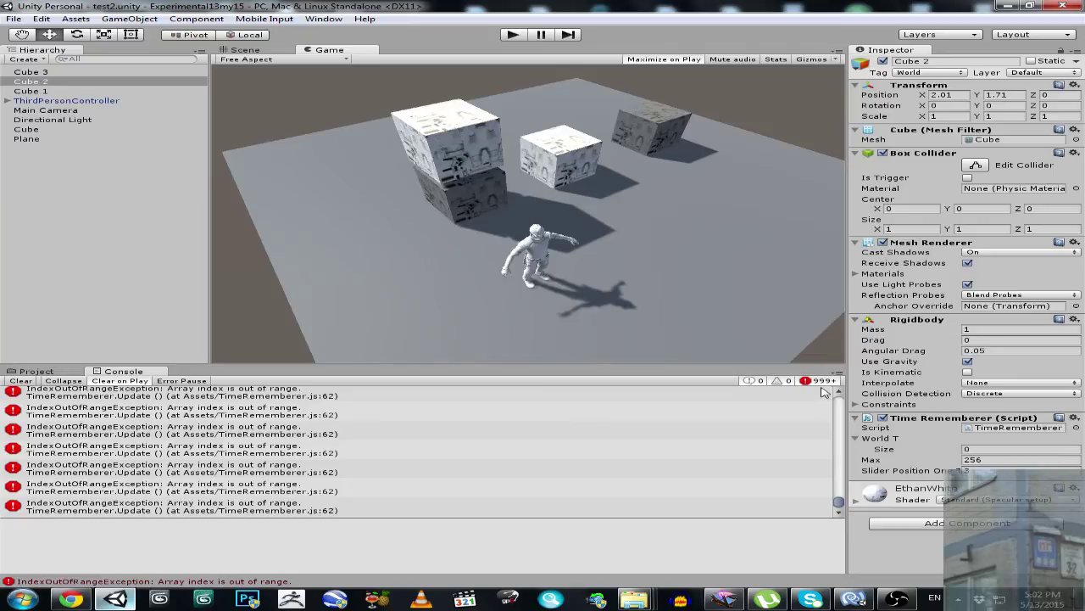
left_click(22, 381)
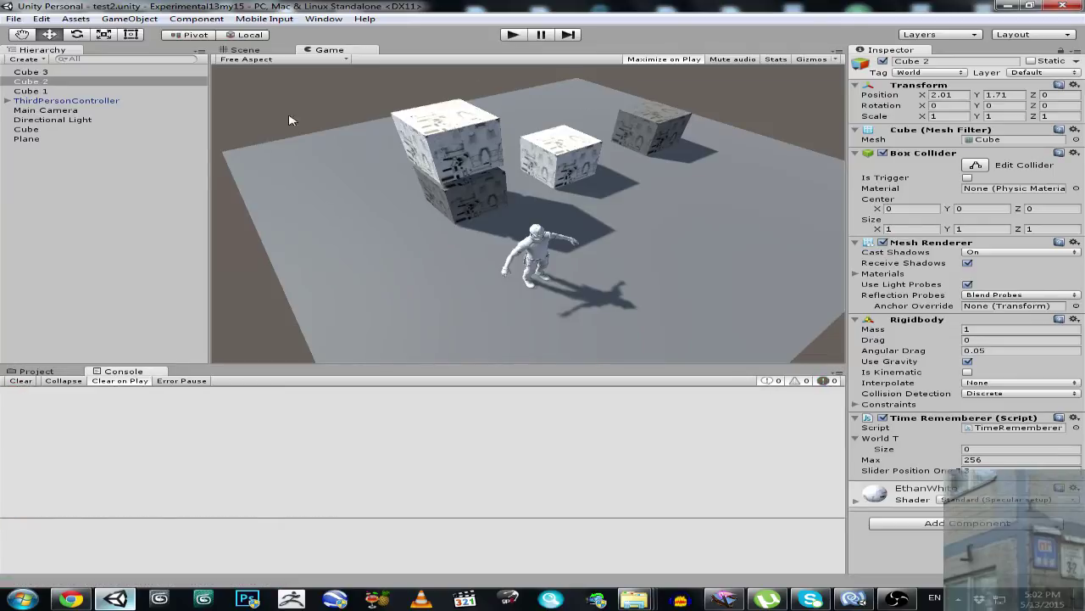
Select the middle cube in the Scene view and add a Rigidbody component to it.
left_click(243, 51)
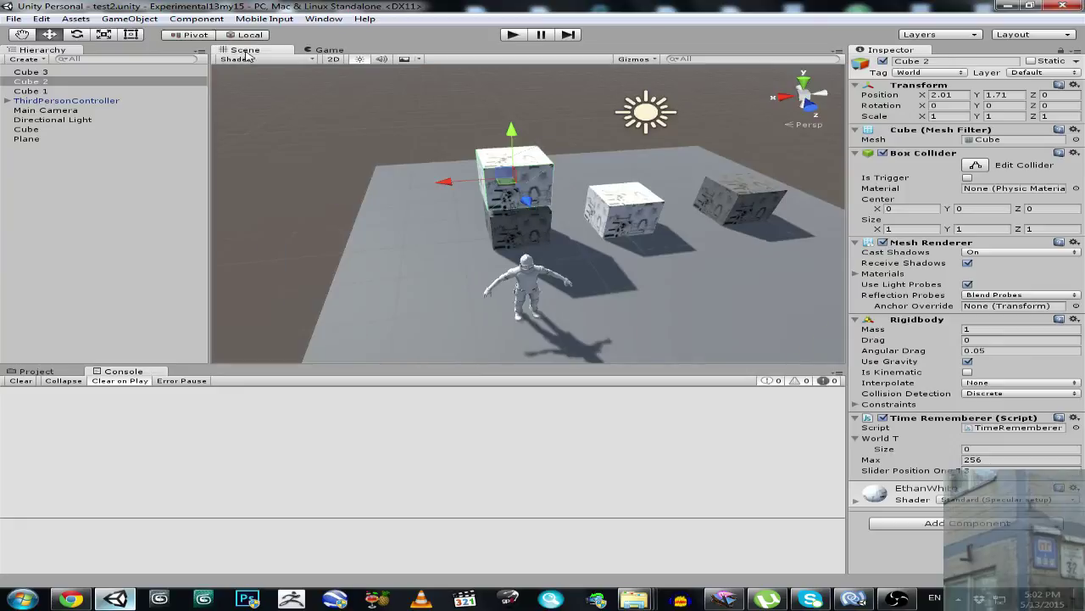
left_click(642, 206)
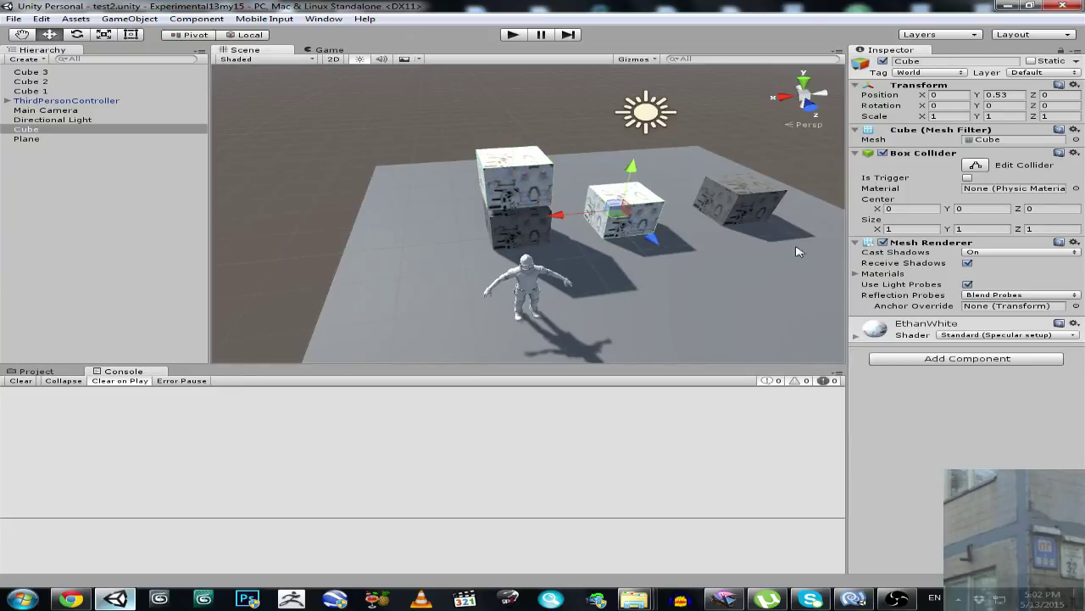
left_click(957, 363)
type("rig")
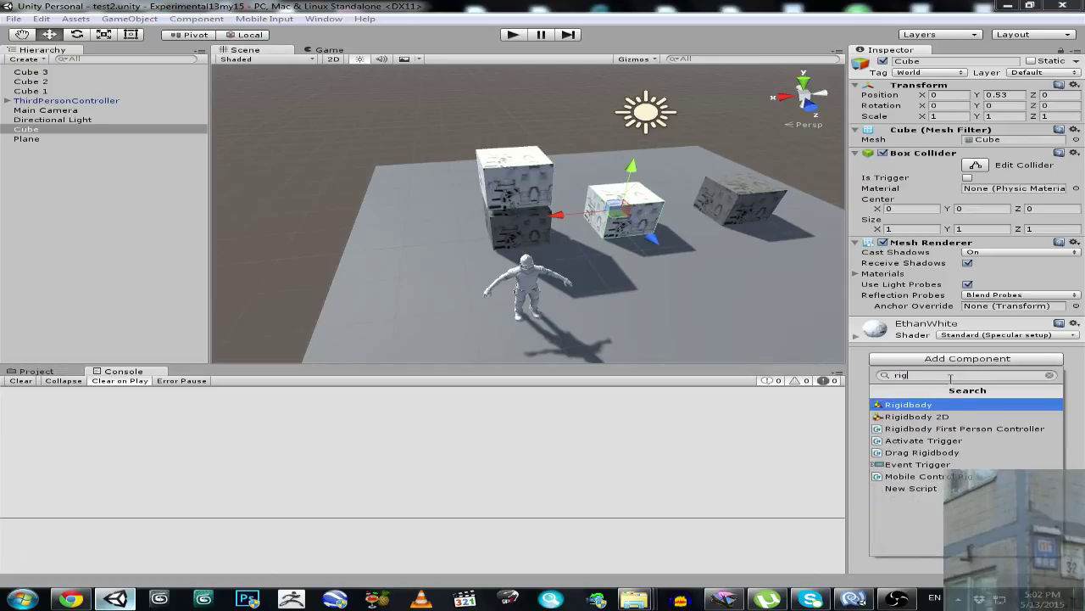
left_click(934, 406)
Add the Time Rememberer script to the middle cube and edit its slider position.
left_click(936, 458)
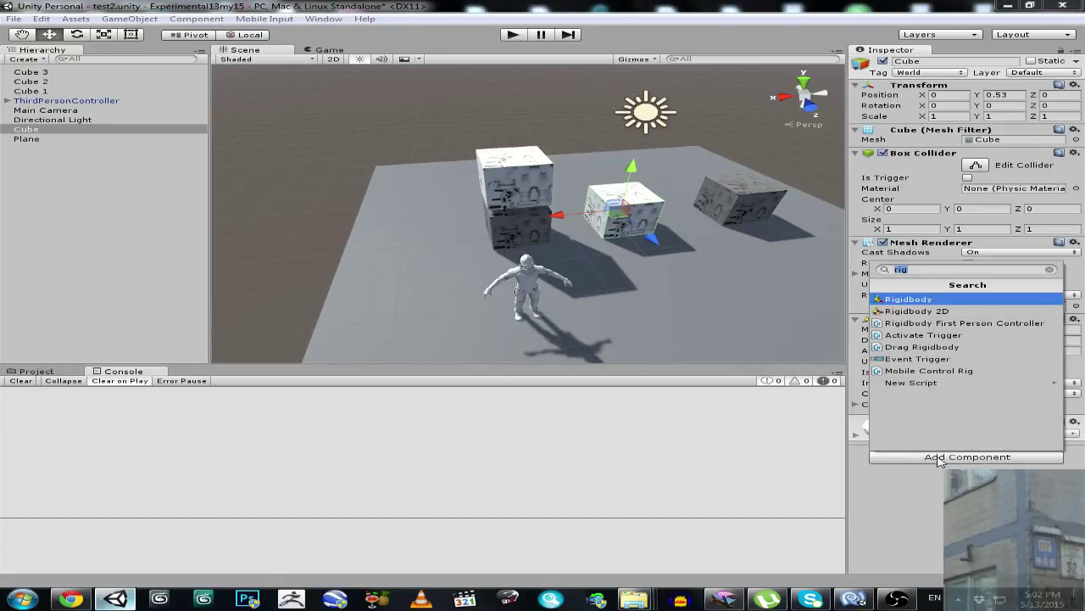
type("tim")
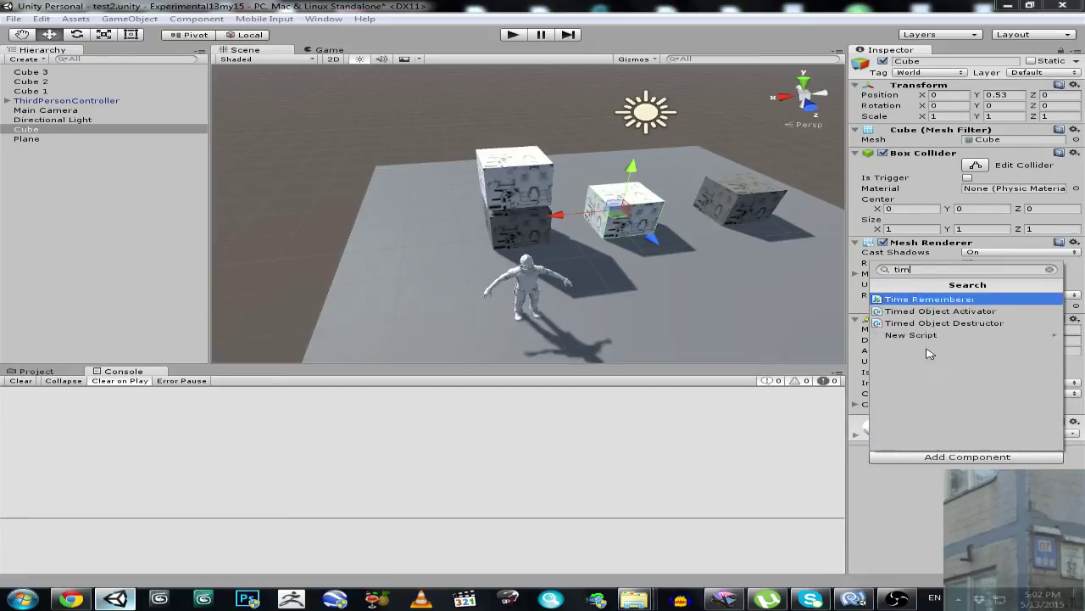
left_click(933, 299)
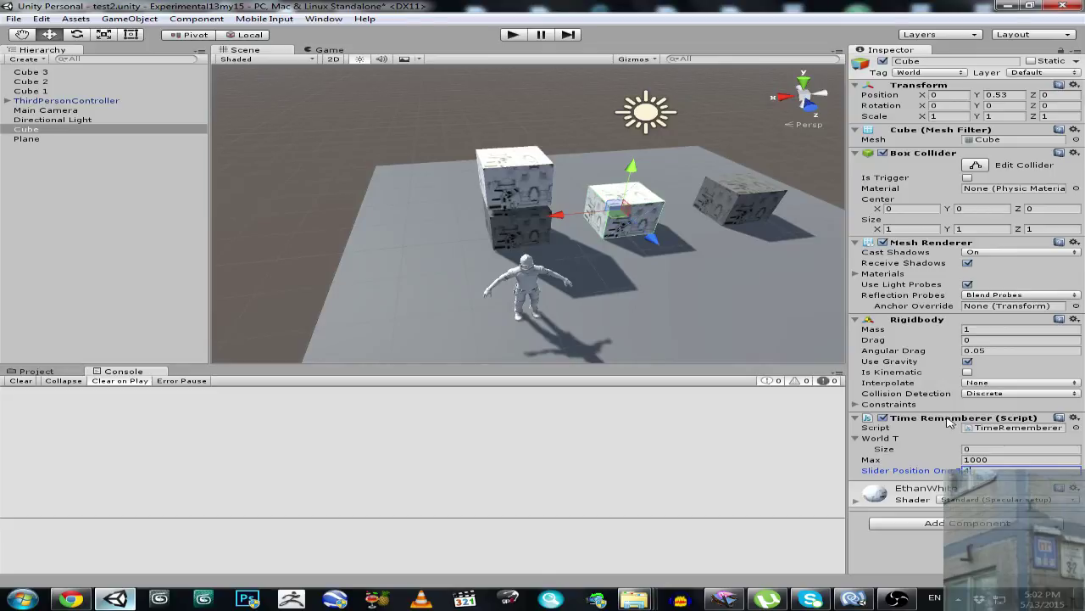
Add the Time Rememberer script to the separate grey cube and set its slider position to 5.
left_click(743, 201)
left_click(933, 358)
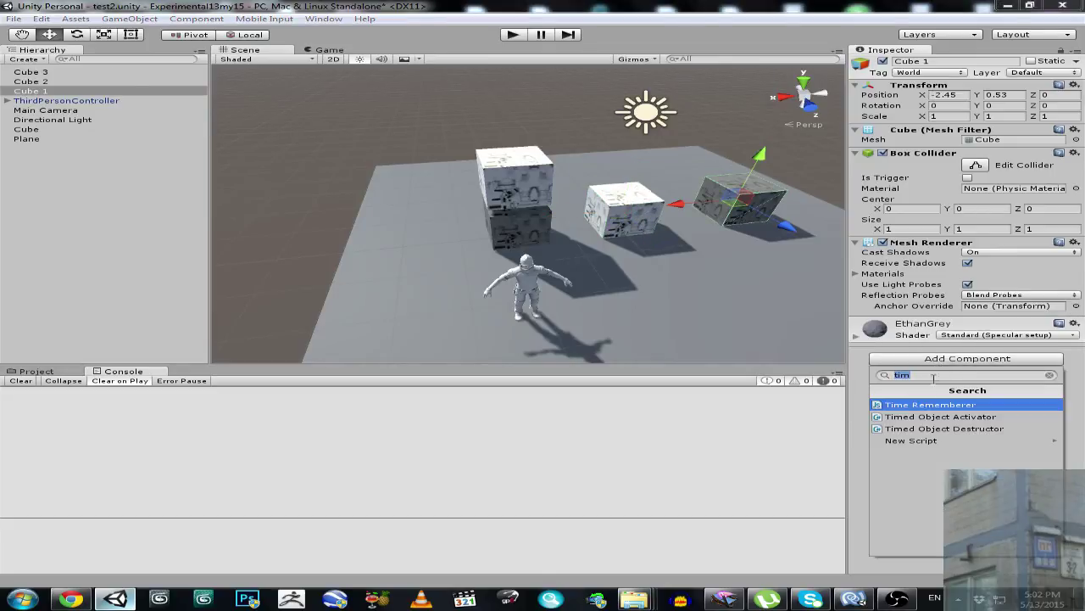
left_click(916, 406)
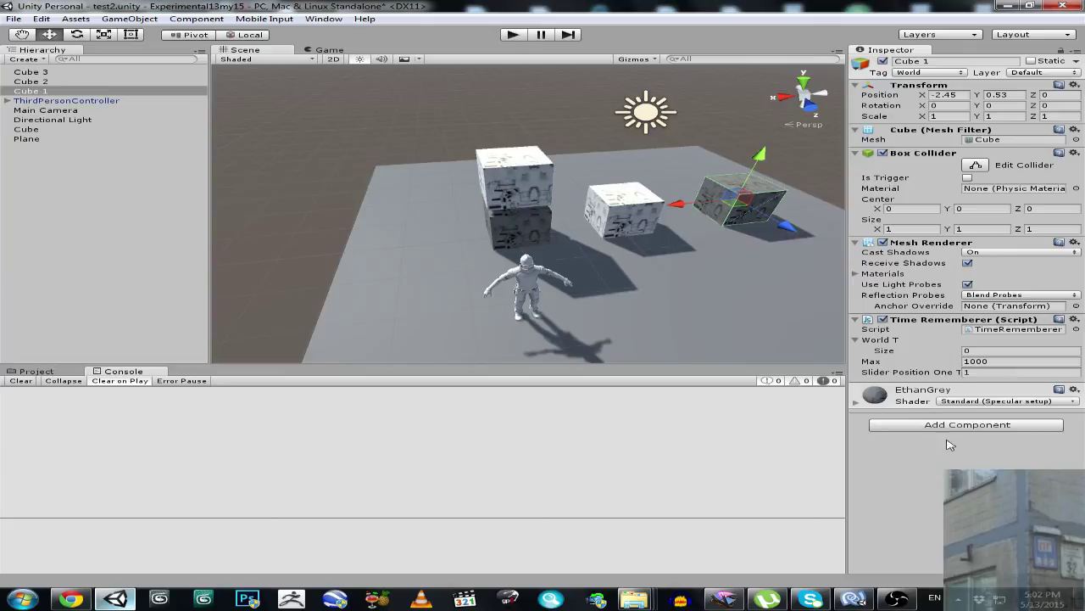
left_click(971, 375)
Add a Rigidbody component to the separate grey cube.
left_click(956, 423)
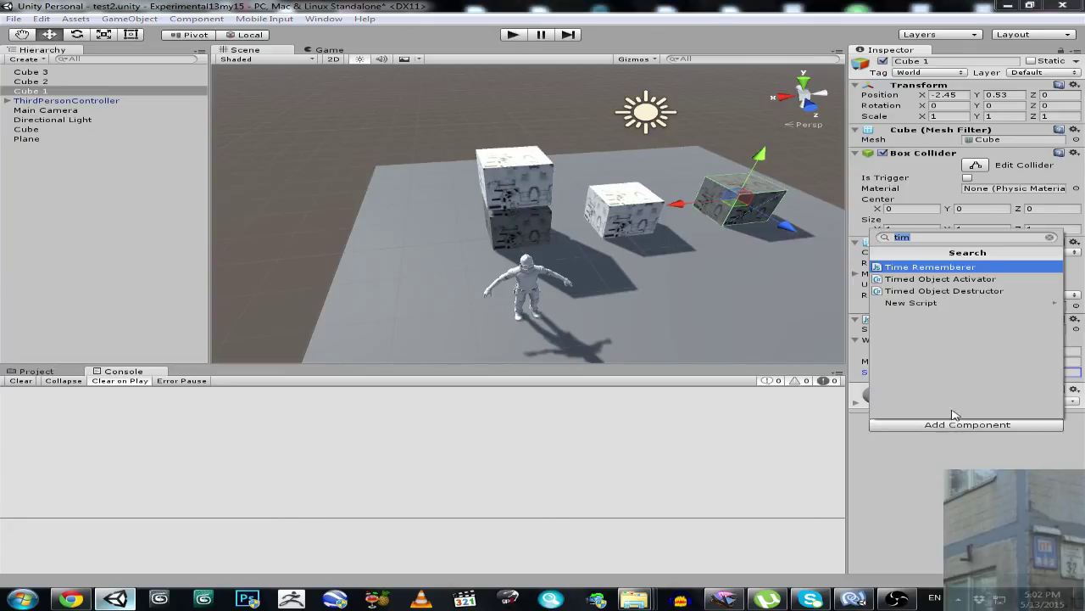
type("rig")
left_click(881, 268)
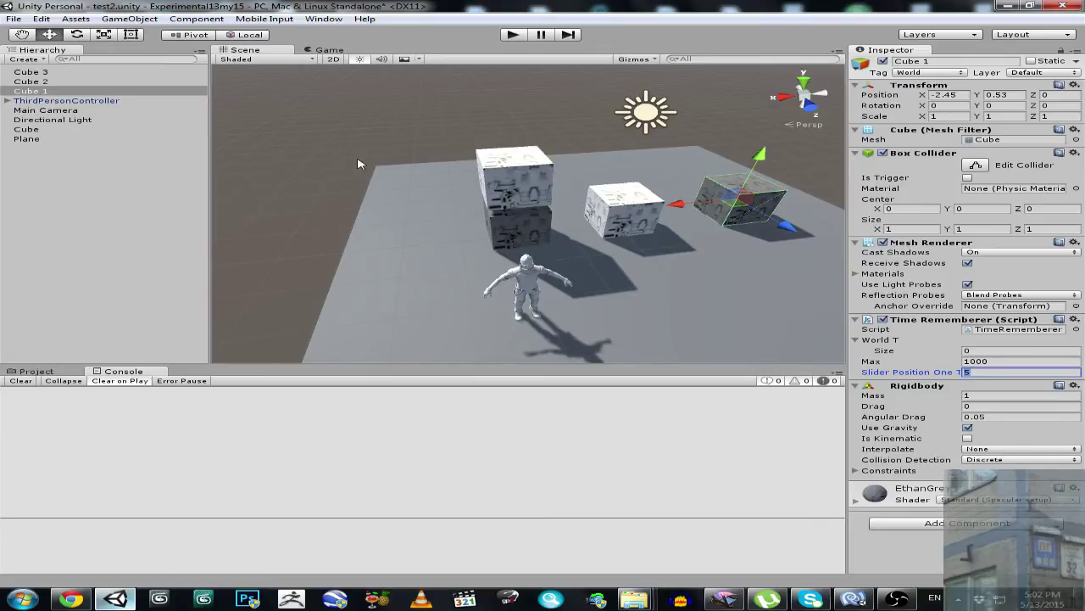
Set the Time Rememberer Max value to 128 on both the separate grey cube and the middle cube.
left_click(1000, 362)
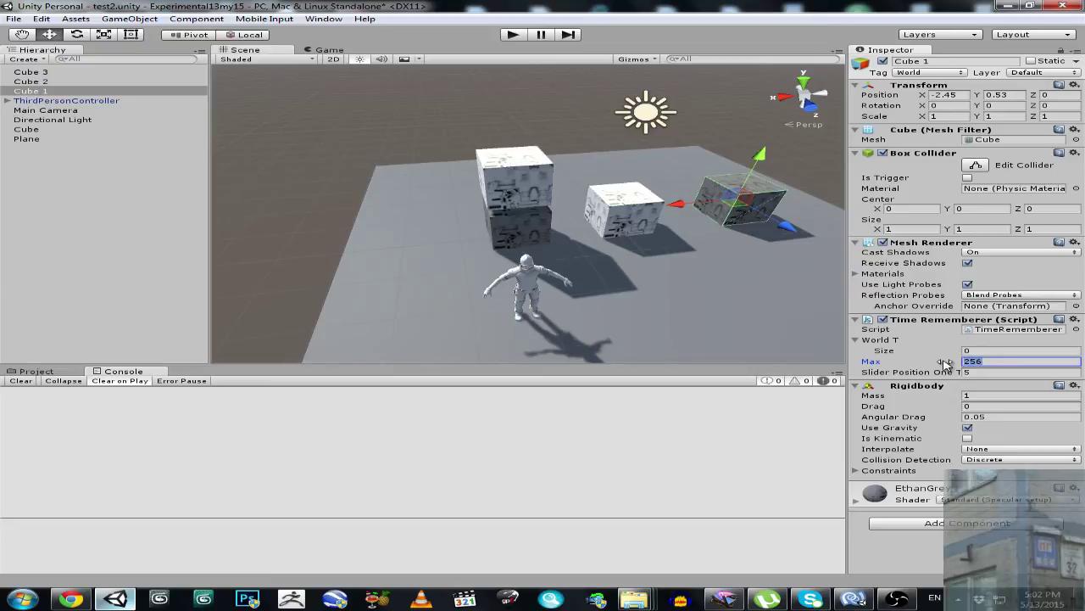
type("8")
left_click(619, 205)
left_click(991, 459)
type("1")
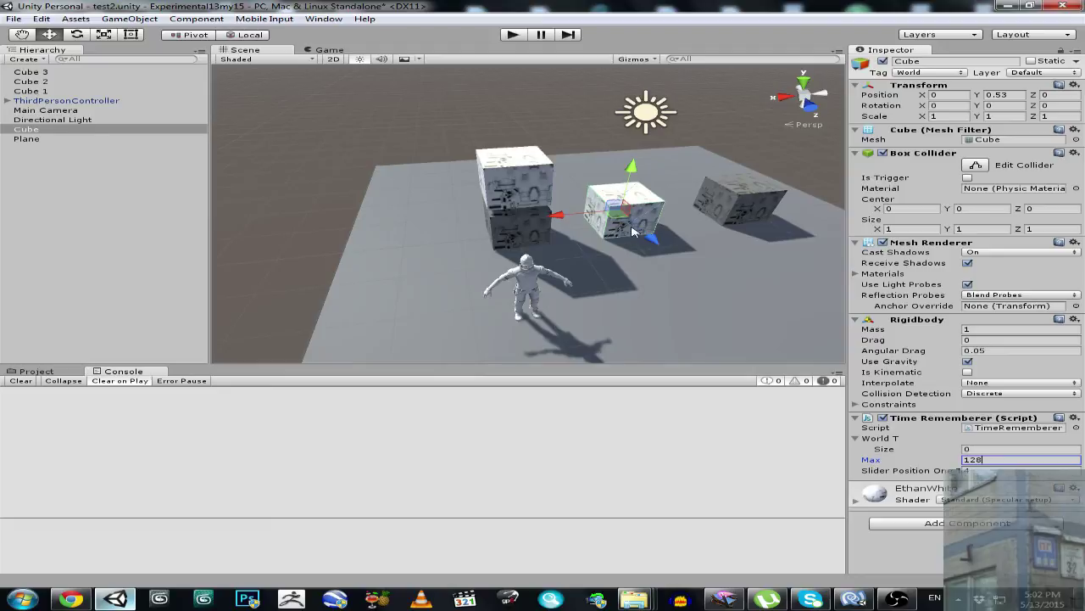
Play-test the scene in the maximized Game view, running the character into the middle cube, and stop the test.
left_click(327, 50)
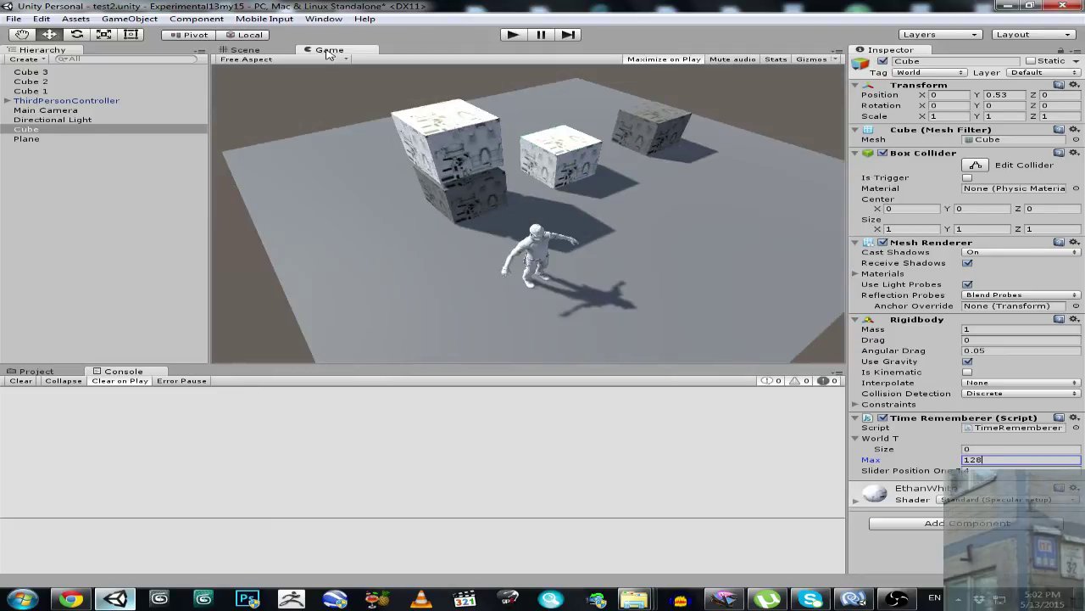
right_click(327, 52)
left_click(376, 56)
left_click(513, 34)
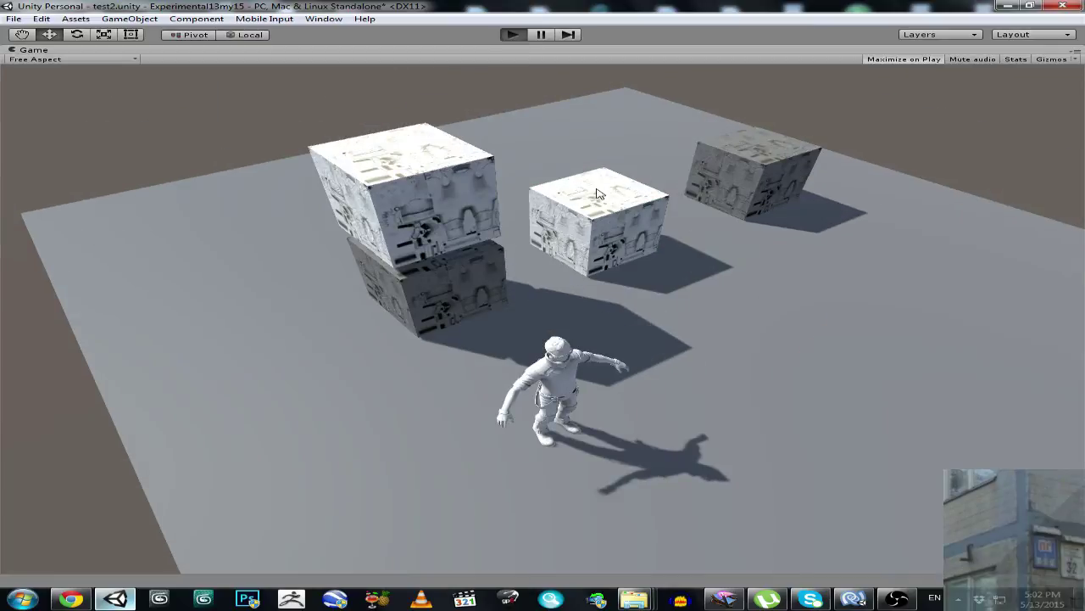
key("w")
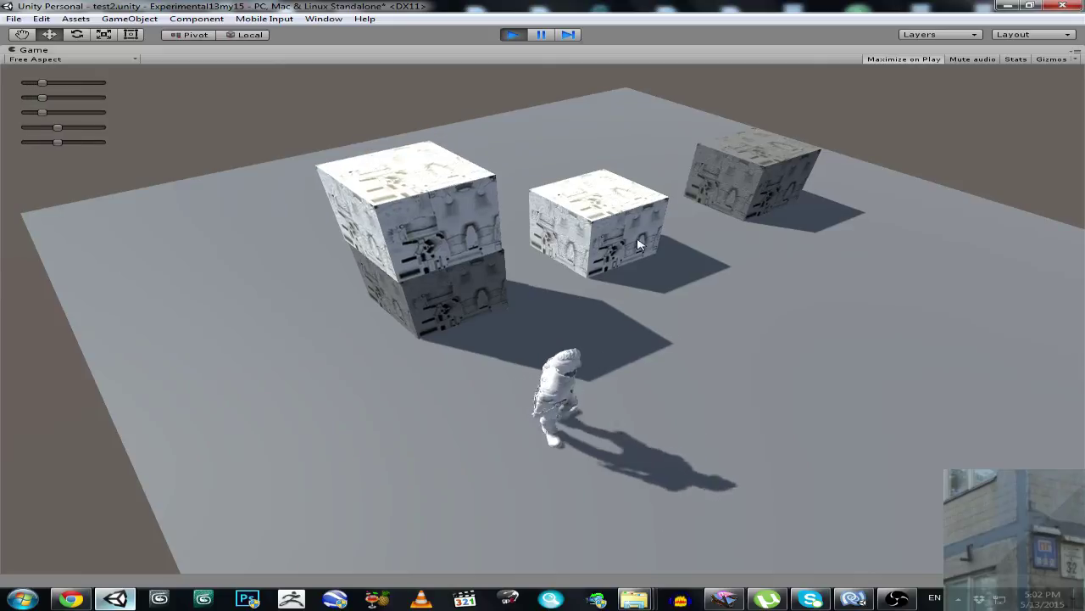
key("space")
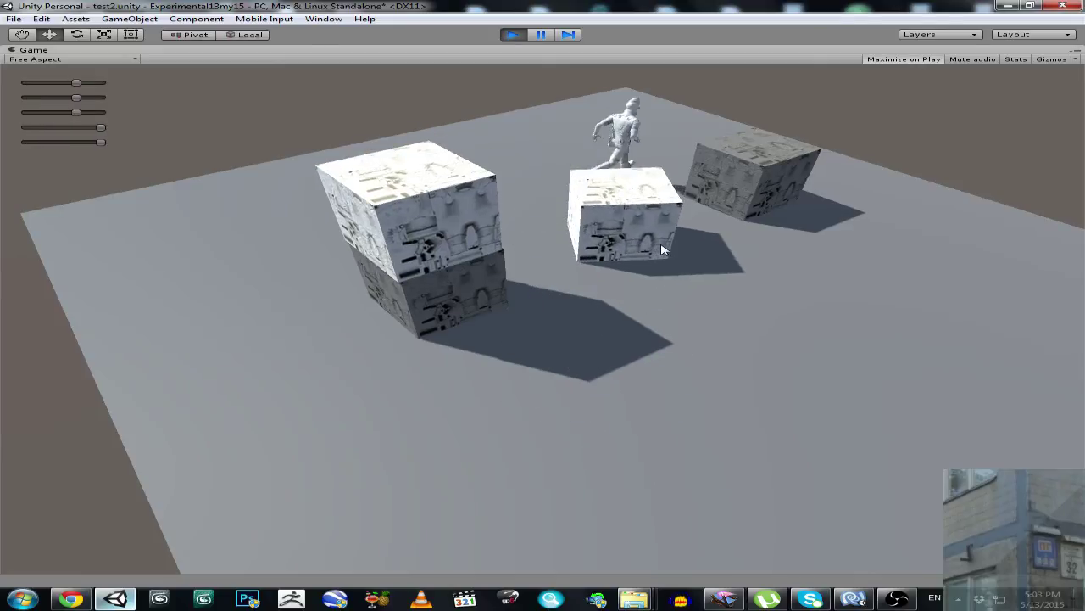
left_click(513, 35)
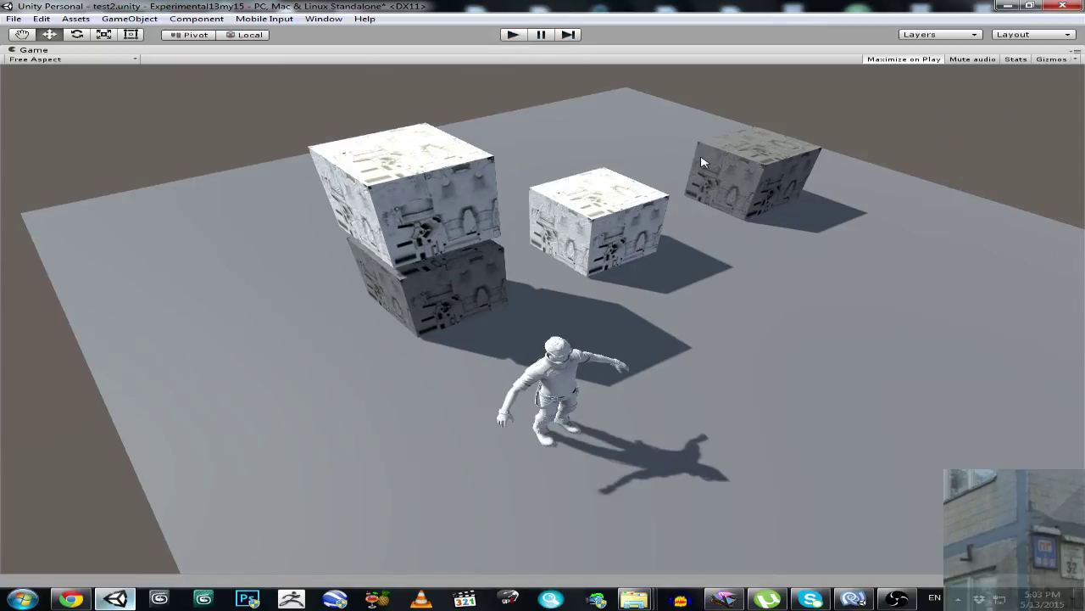
Restart the play test, try the fifth and second time sliders, and stop playing.
left_click(513, 35)
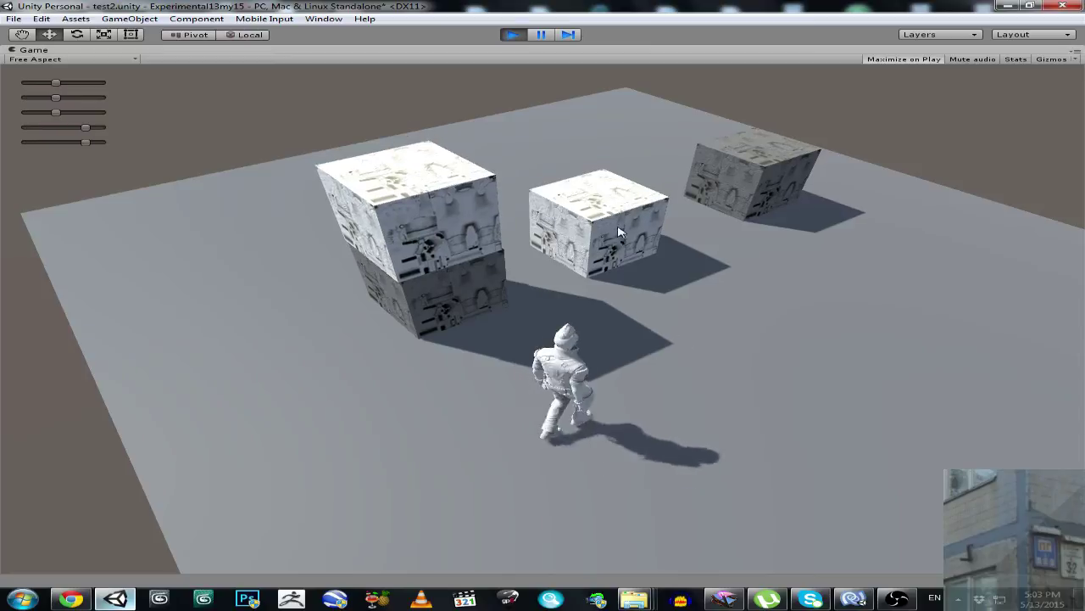
left_click(514, 35)
left_click(514, 36)
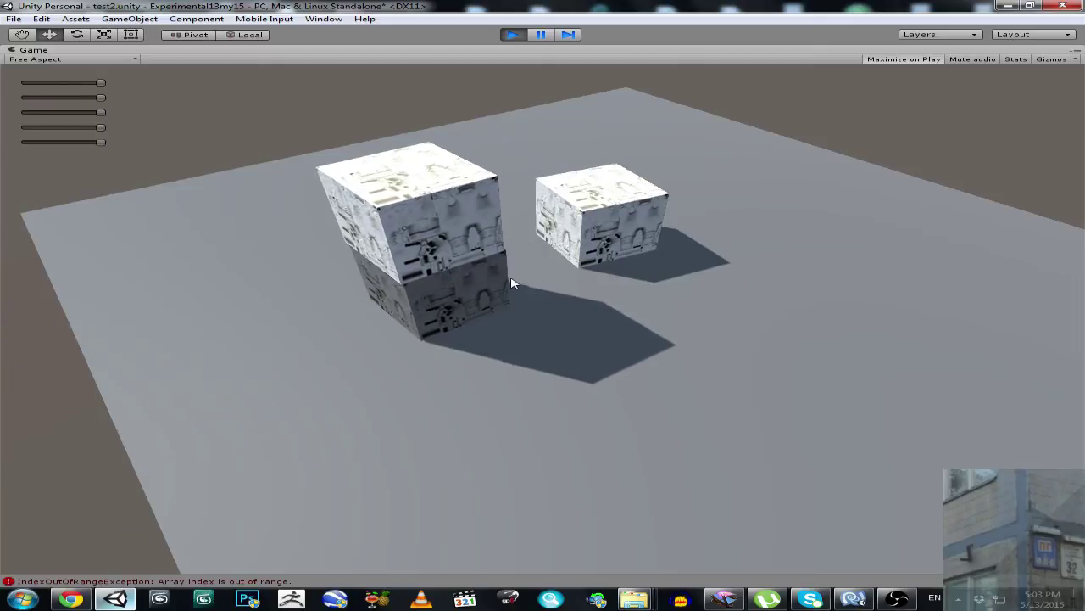
left_click_drag(102, 142, 146, 136)
left_click_drag(102, 99, 224, 113)
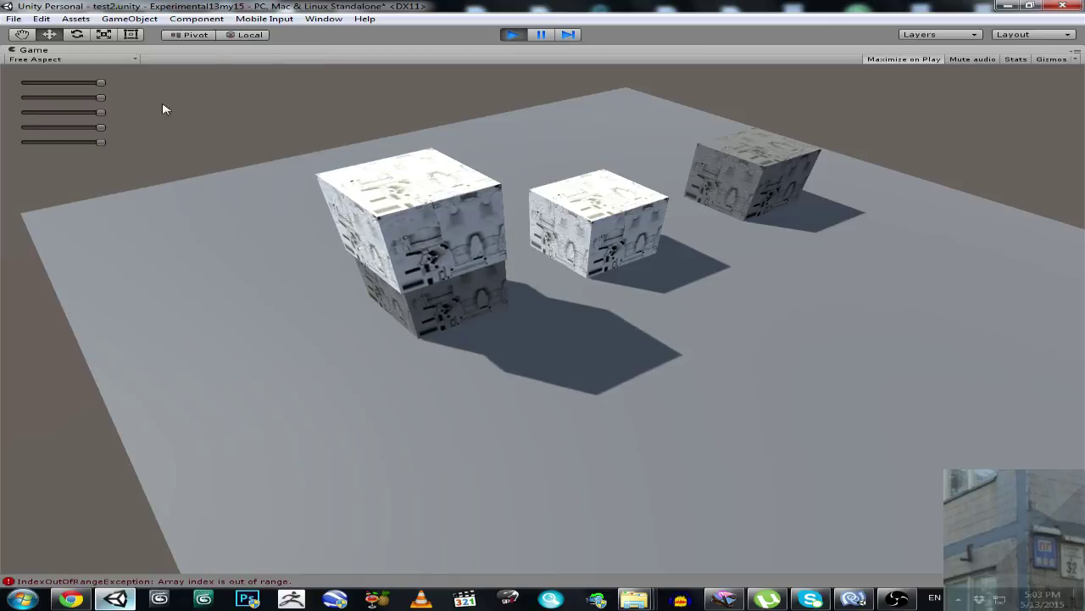
left_click(512, 34)
Restore the Game view to the normal editor layout and clear the console errors.
right_click(501, 52)
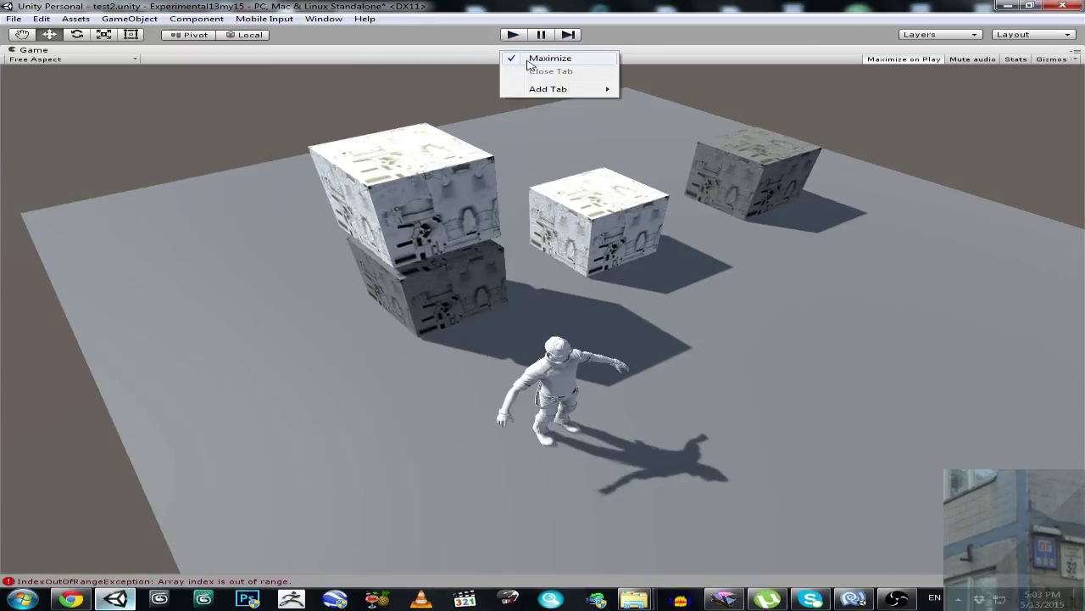
left_click(532, 64)
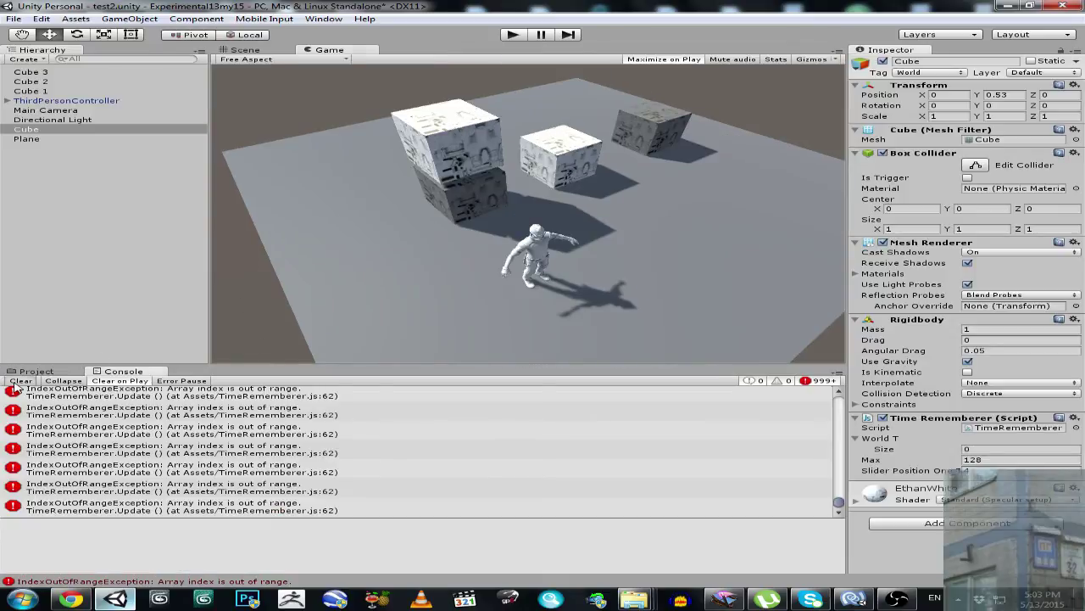
left_click(20, 381)
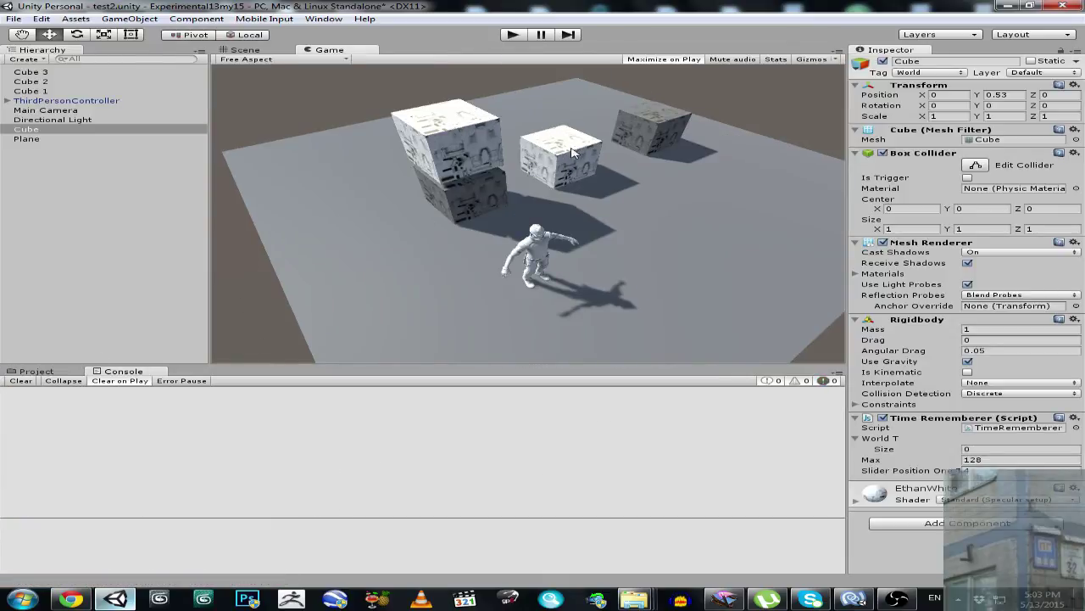
left_click(267, 19)
left_click(577, 26)
Set the Time Rememberer Max value to 256 on the middle cube and the separate grey cube.
left_click(280, 53)
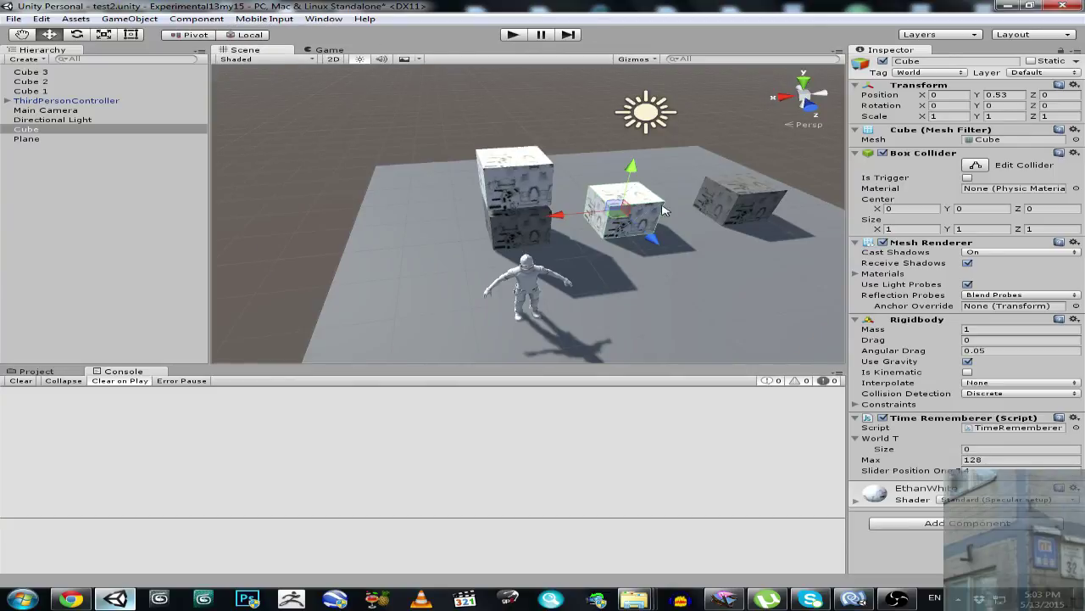
left_click(988, 459)
type("2")
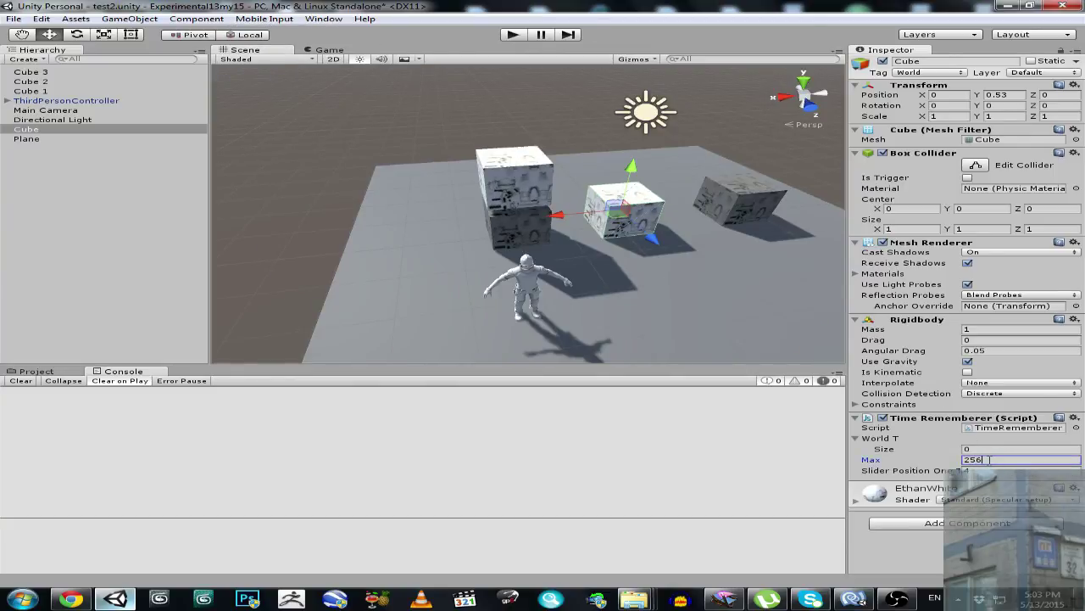
type("56")
left_click(750, 212)
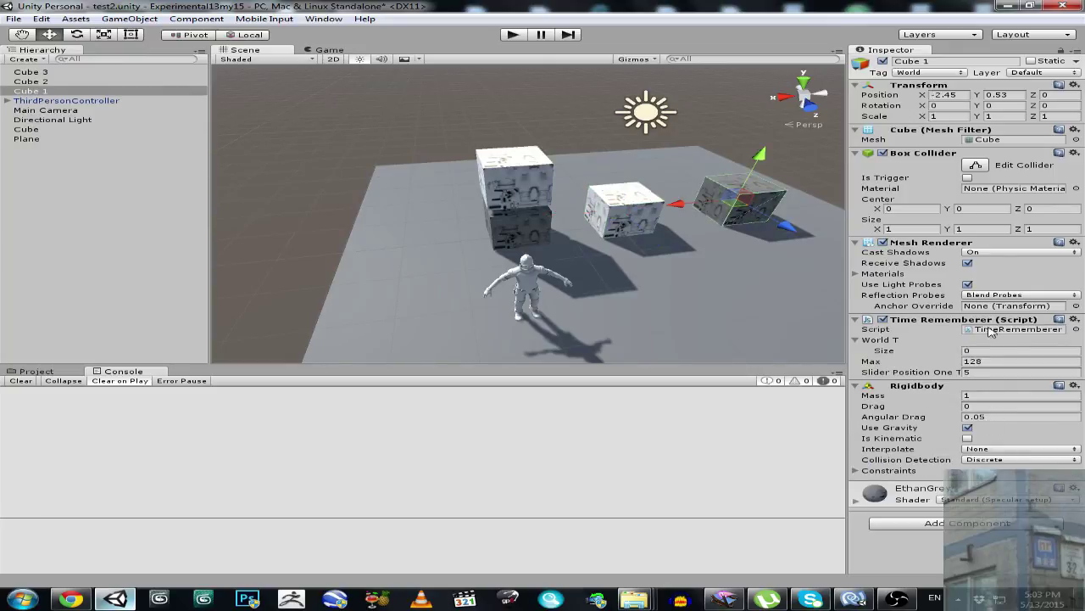
left_click(978, 362)
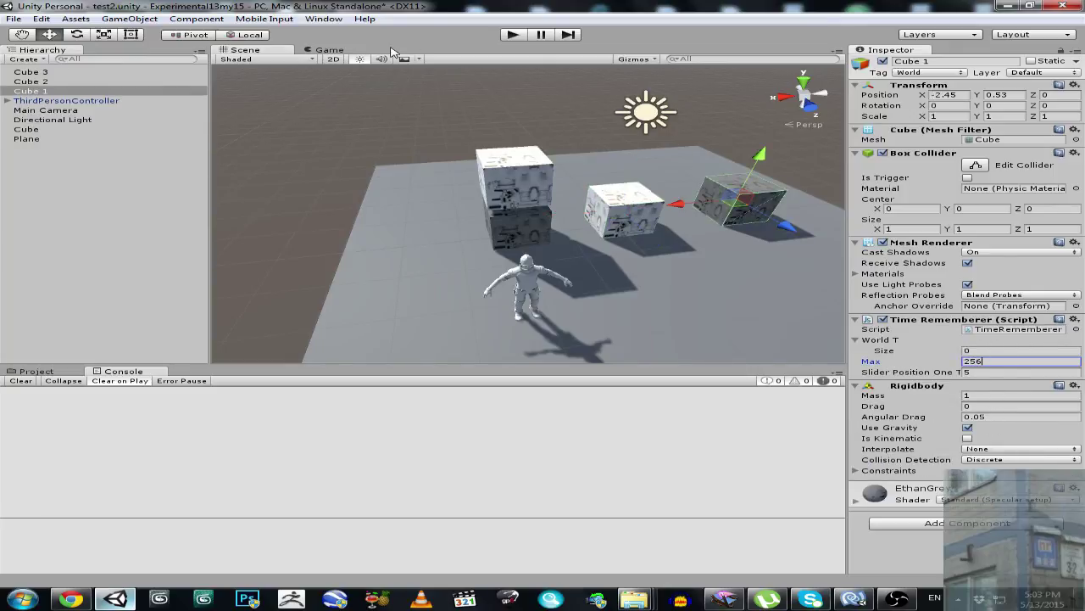
Start a maximized play test and run the character around the plane to push the stacked, middle and grey cubes away.
left_click(338, 51)
right_click(337, 53)
left_click(350, 58)
left_click(511, 36)
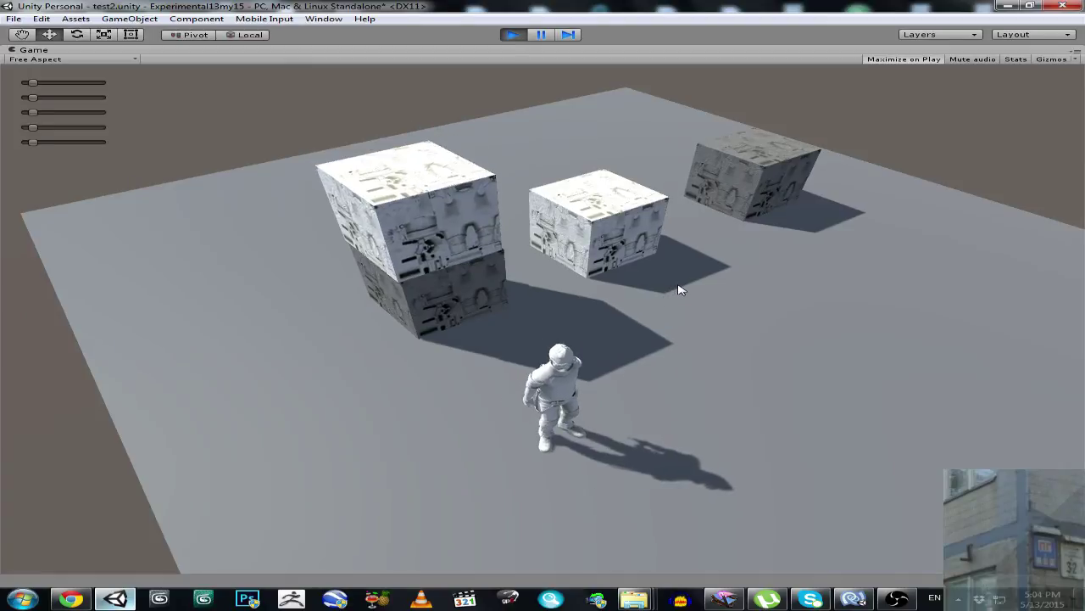
key("w")
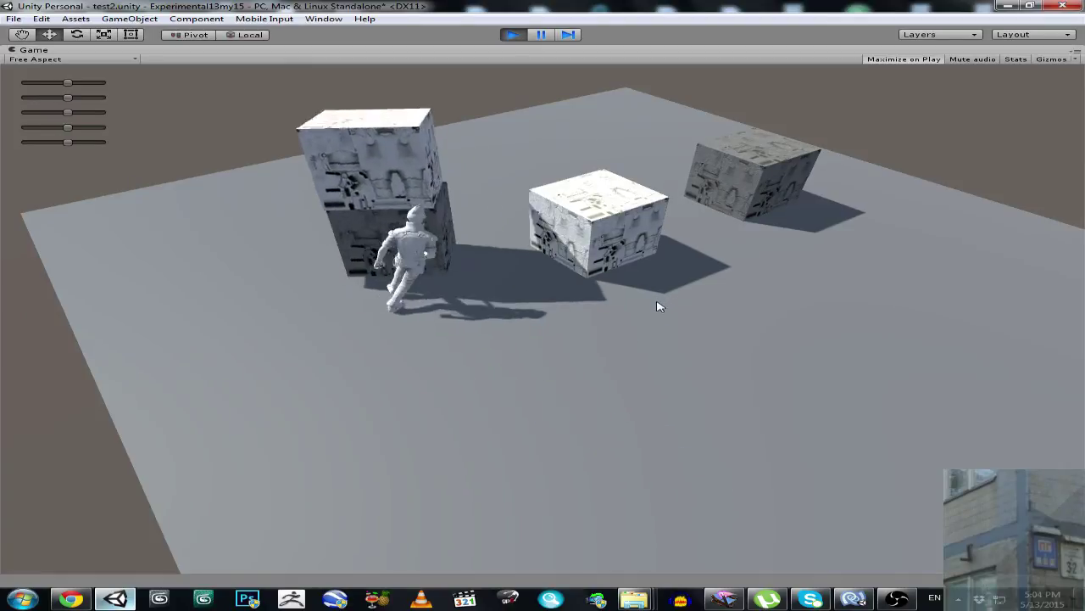
key("d")
key("w")
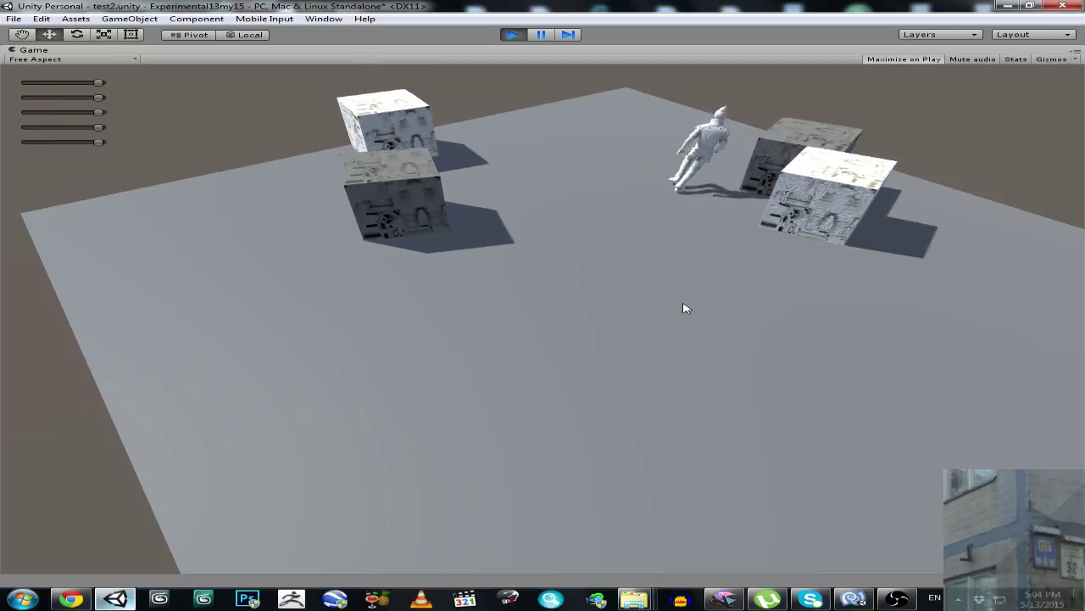
key("d")
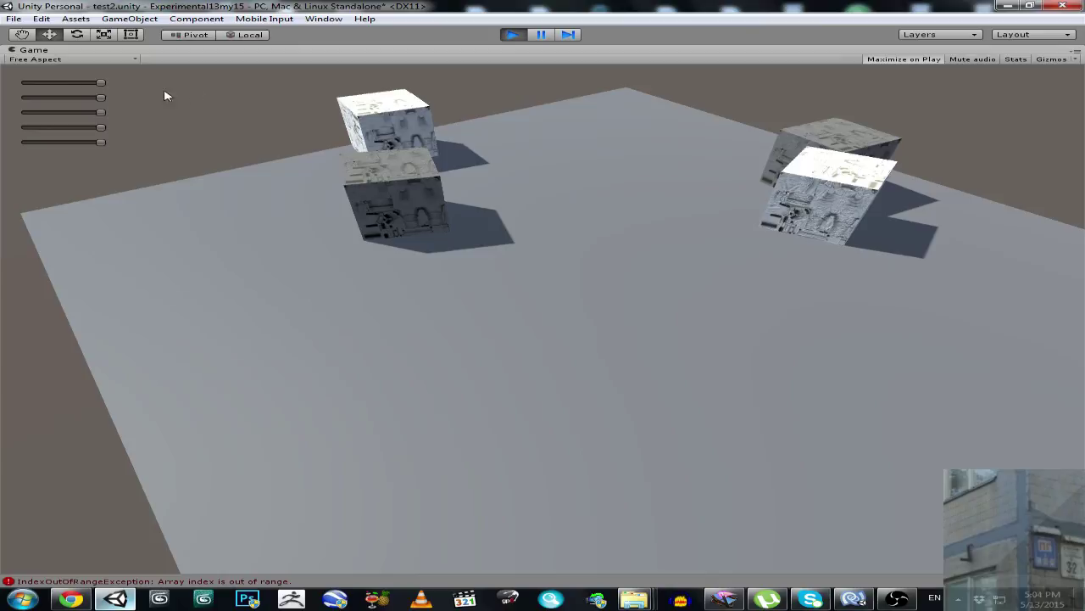
Rewind all five time sliders one by one to their earliest moment to return the character and cubes.
left_click_drag(101, 83, 5, 95)
left_click_drag(96, 100, 26, 97)
left_click_drag(100, 113, 26, 114)
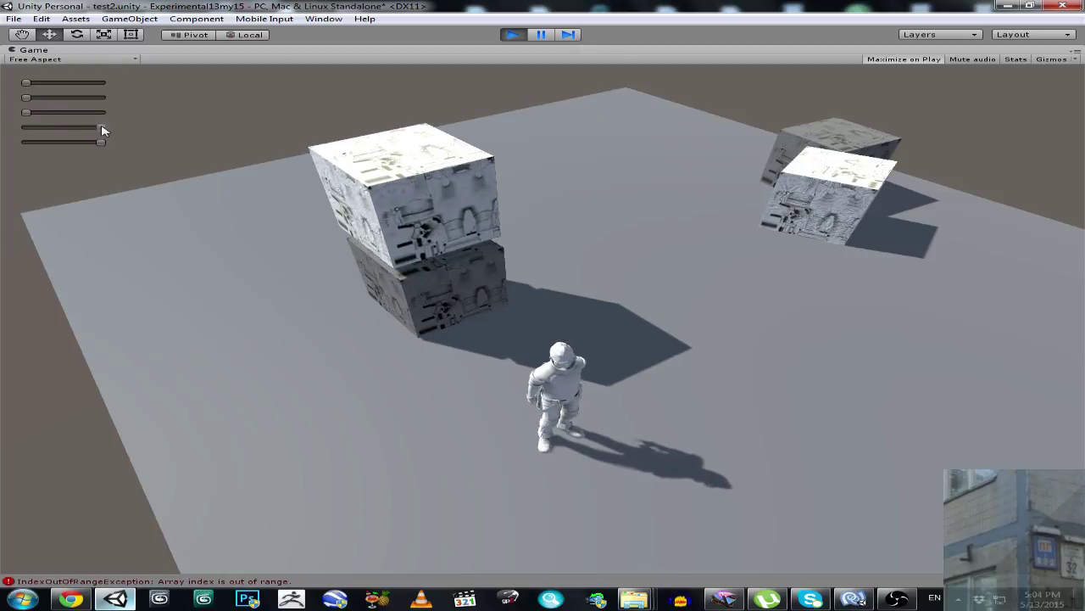
left_click_drag(100, 127, 2, 149)
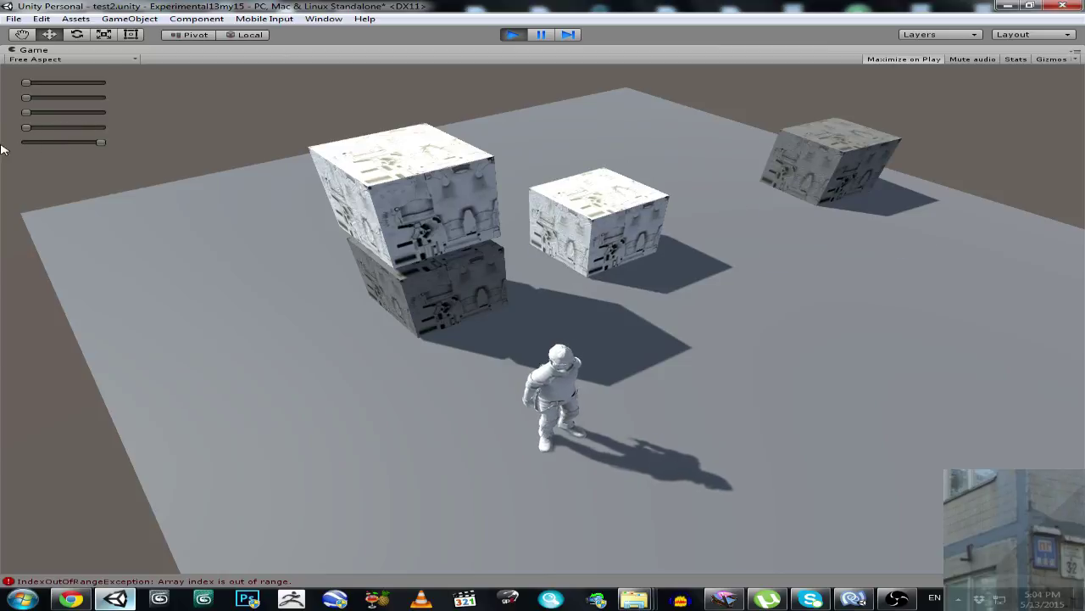
left_click_drag(104, 144, 81, 144)
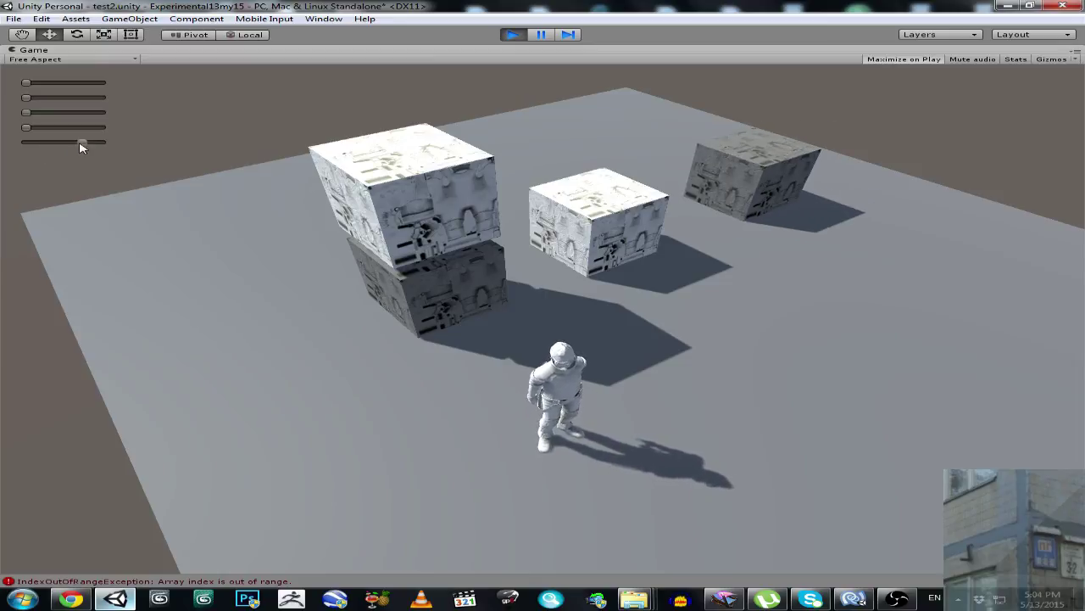
mouse_move(81, 148)
left_mouse_down()
mouse_move(28, 144)
mouse_move(136, 142)
mouse_move(9, 153)
mouse_move(138, 133)
mouse_move(93, 127)
mouse_move(238, 141)
mouse_move(49, 155)
mouse_move(187, 165)
mouse_move(24, 161)
left_mouse_up()
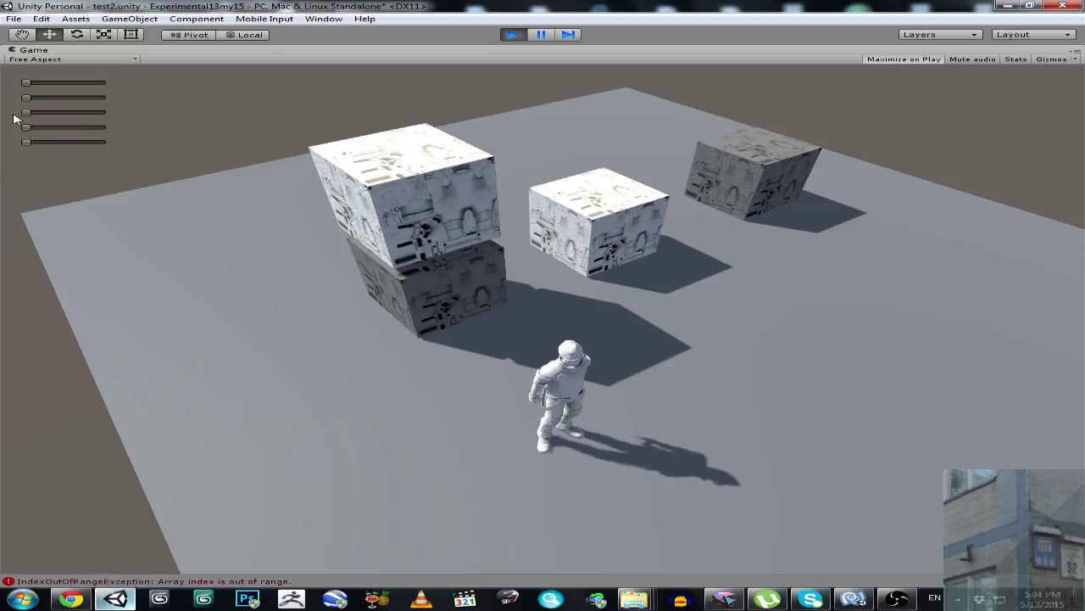
Adjust the third time slider at its earliest moment and run the character across the plane again.
mouse_move(24, 113)
left_mouse_down()
mouse_move(65, 111)
mouse_move(34, 114)
mouse_move(73, 134)
mouse_move(116, 133)
mouse_move(15, 131)
left_mouse_up()
left_click(343, 151)
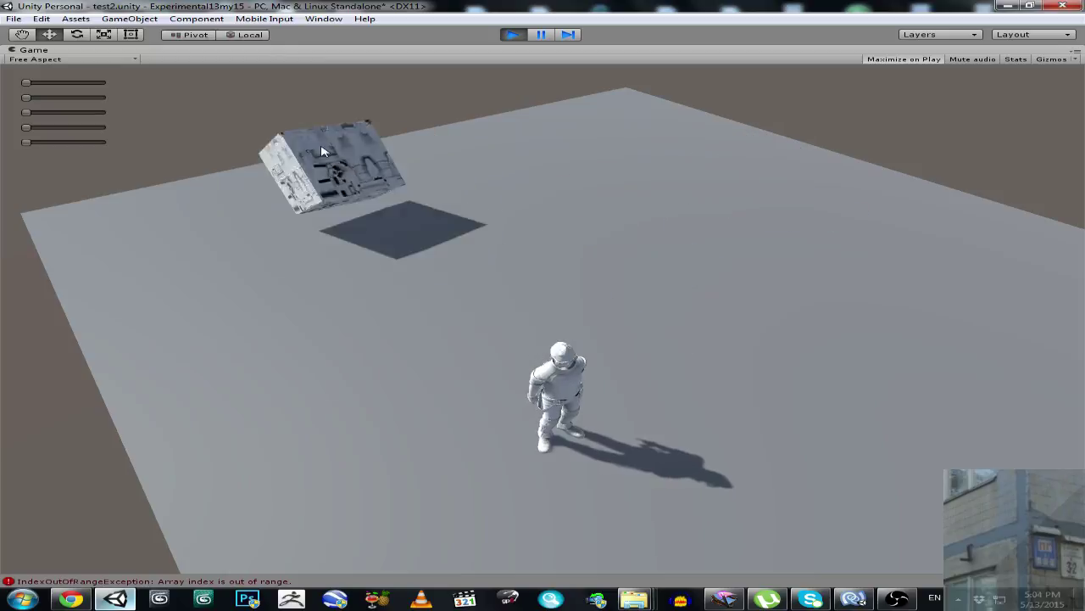
key("w")
key("a")
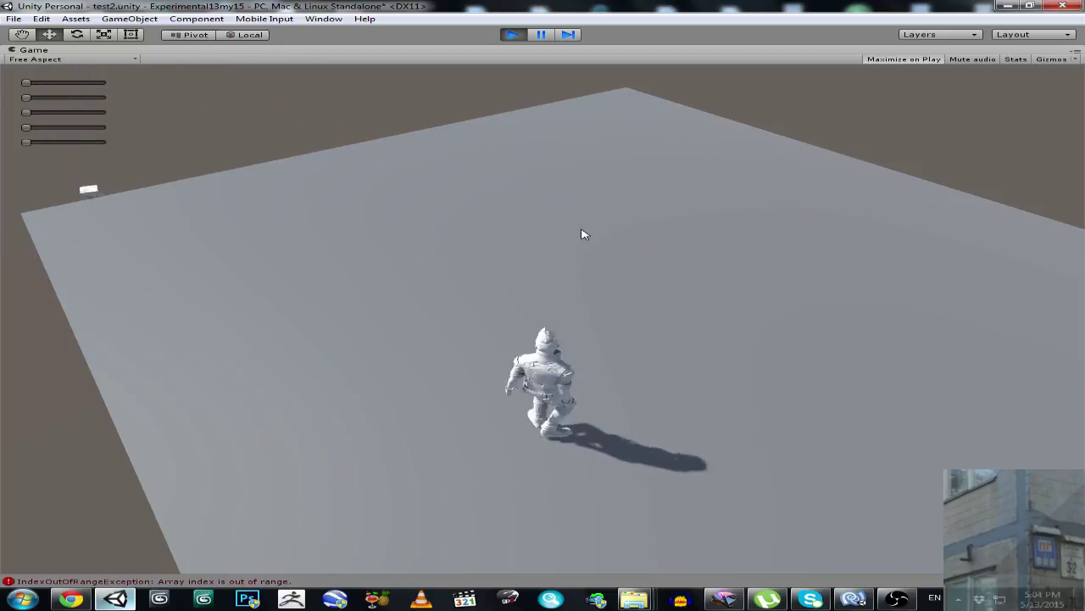